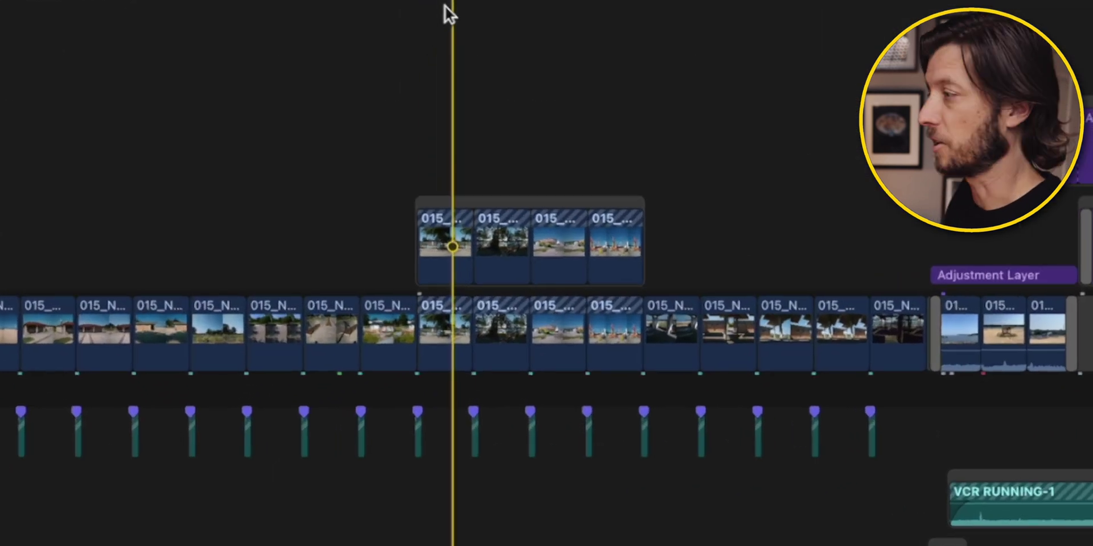
# - Select one still clip, then mark the ranges of several skimmed clips with X
pyautogui.click(234, 419)
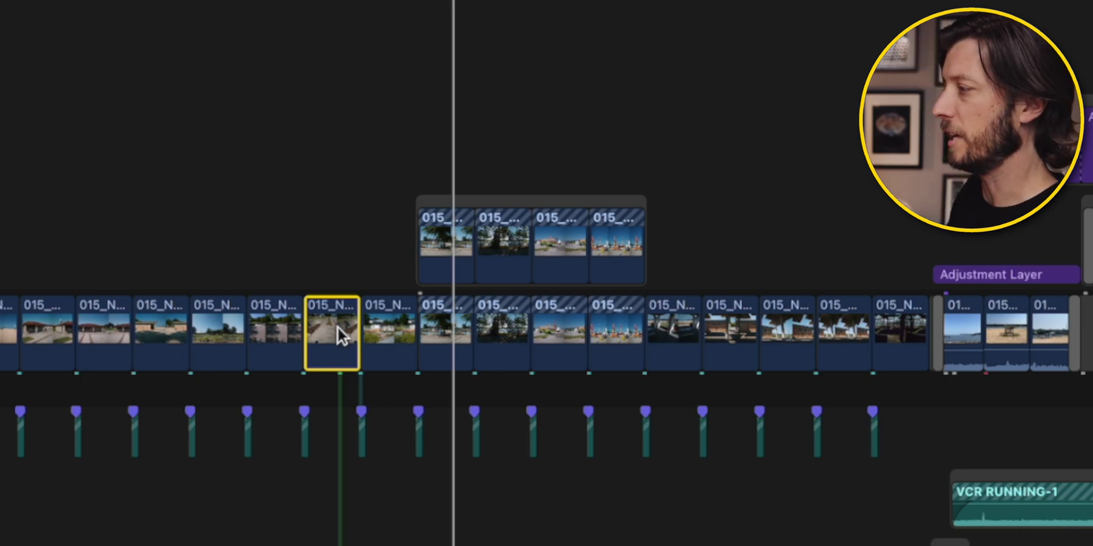
pyautogui.click(276, 193)
pyautogui.hscroll(-6, 269, 193)
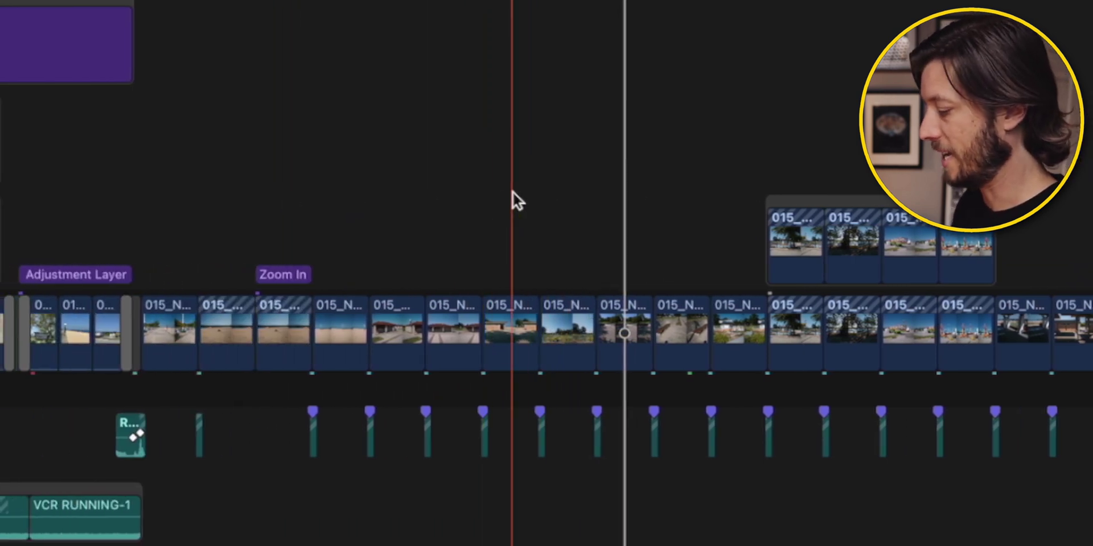
pyautogui.press('x')
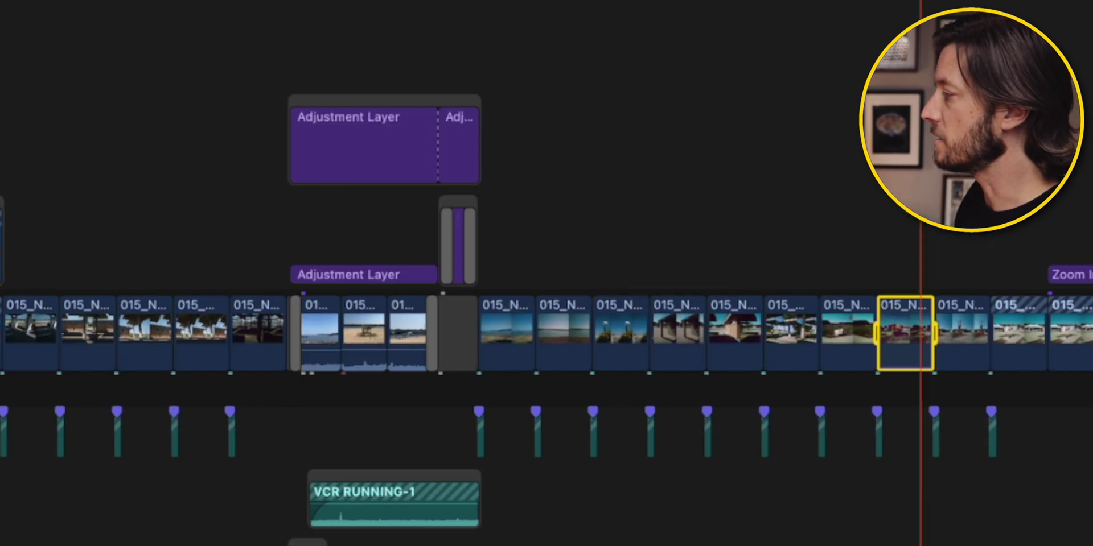
pyautogui.hscroll(10, 381, 97)
pyautogui.press('x')
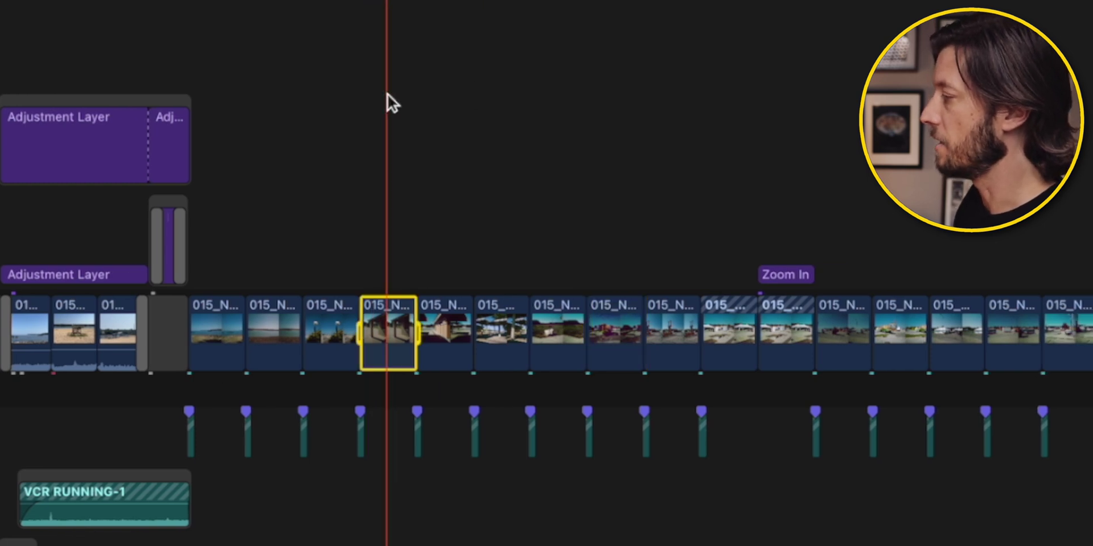
pyautogui.press('x')
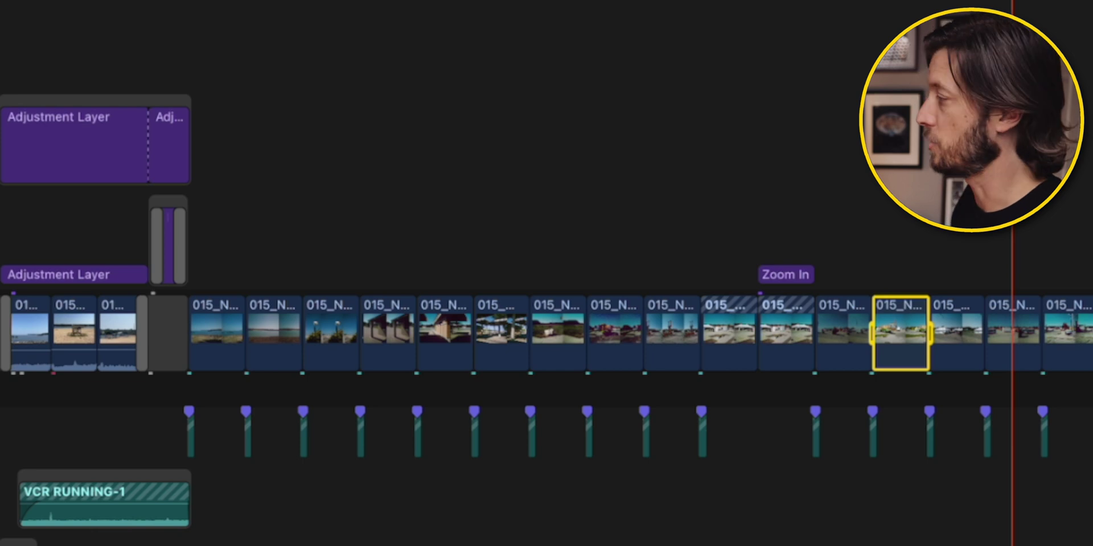
pyautogui.press('x')
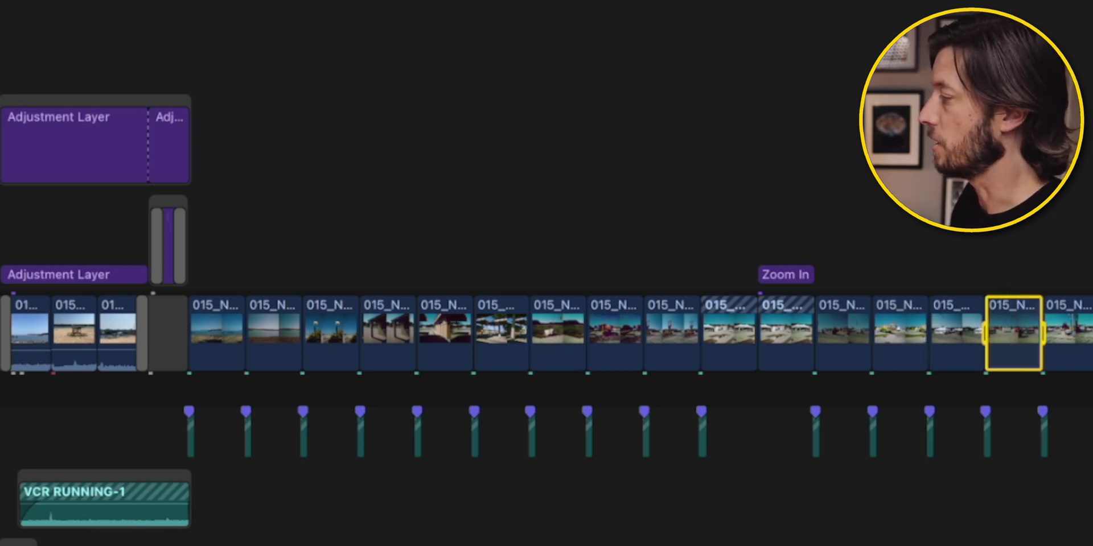
pyautogui.hscroll(5, 797, 120)
# - Select clips under the skimmer and playhead with C, plus the connected clip above
pyautogui.click(796, 119)
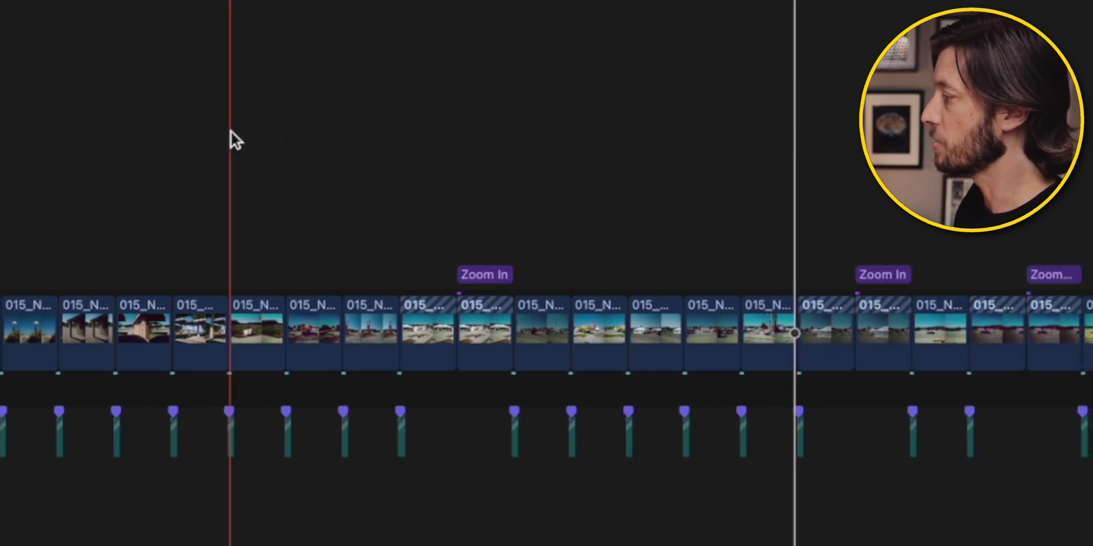
pyautogui.press('c')
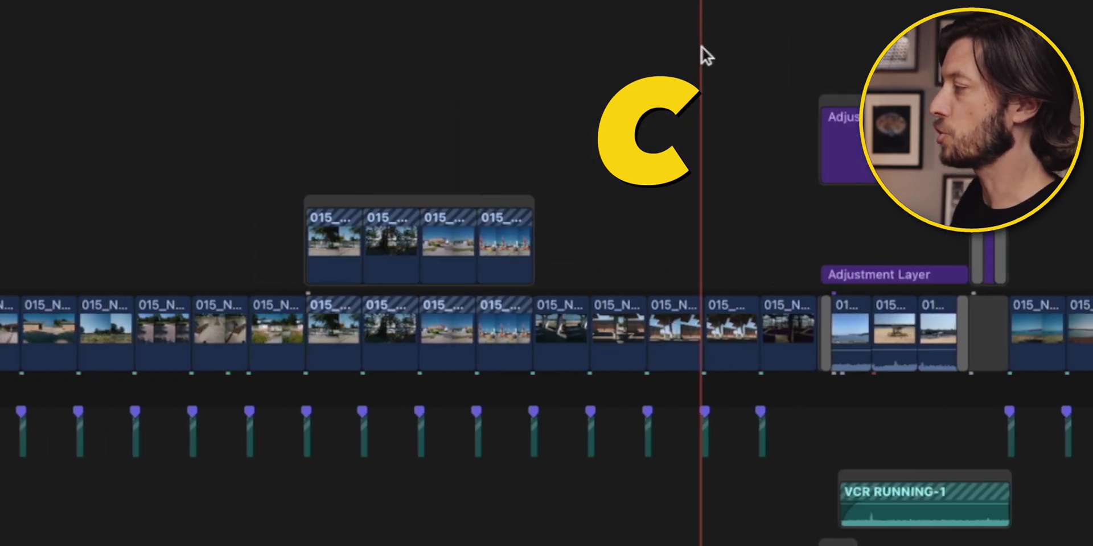
pyautogui.press('c')
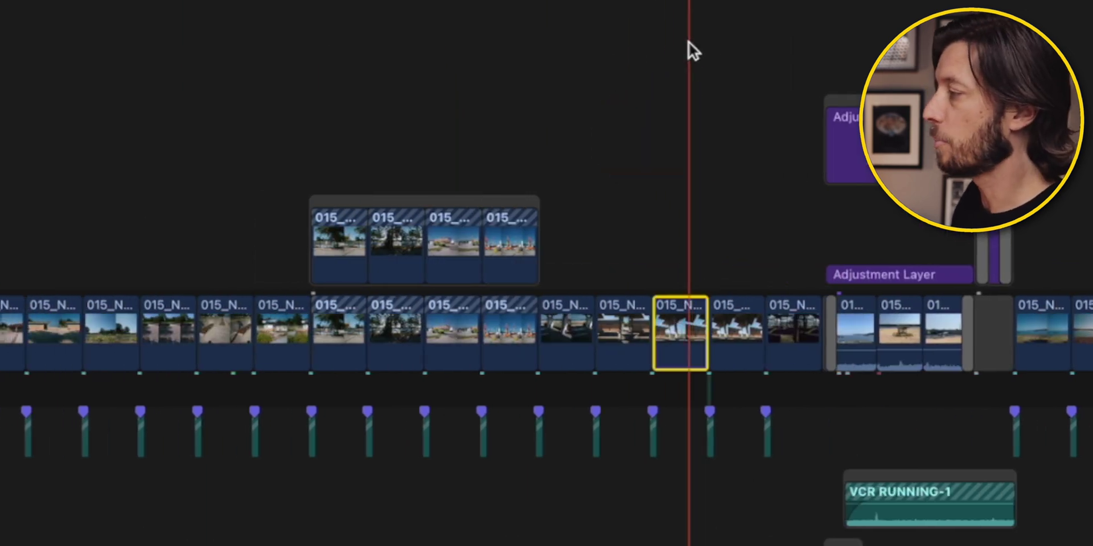
pyautogui.click(626, 43)
pyautogui.press('c')
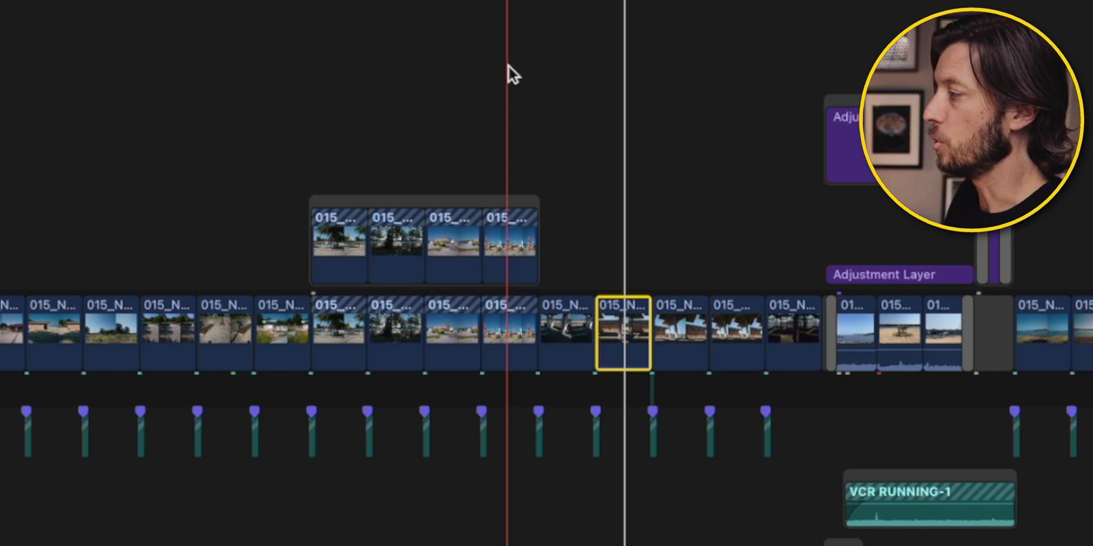
pyautogui.click(510, 238)
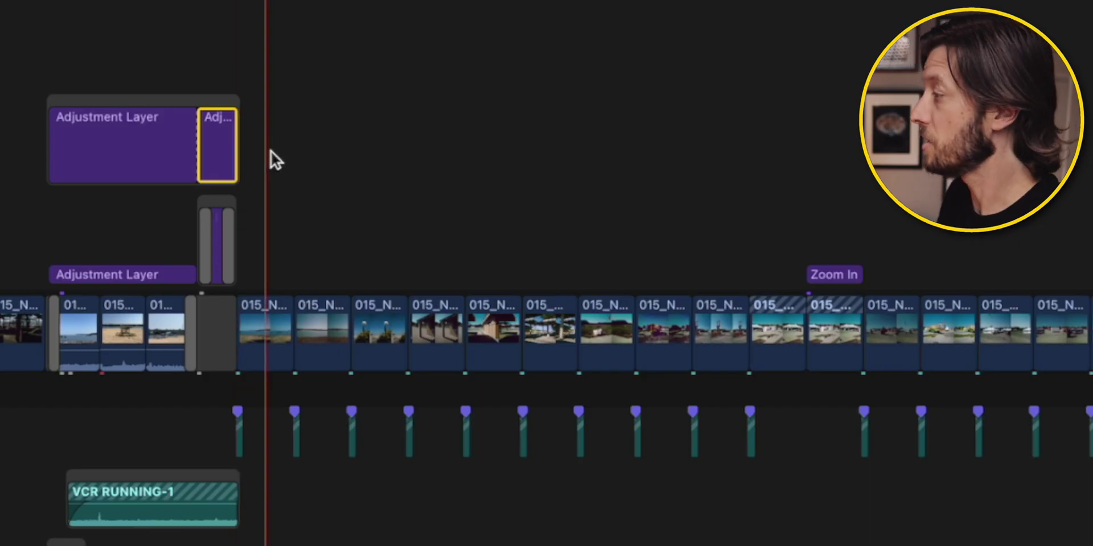
pyautogui.press('c')
# - Step through further clips with C until one still clip stays selected
pyautogui.click(333, 156)
pyautogui.press('c')
pyautogui.click(381, 156)
pyautogui.press('c')
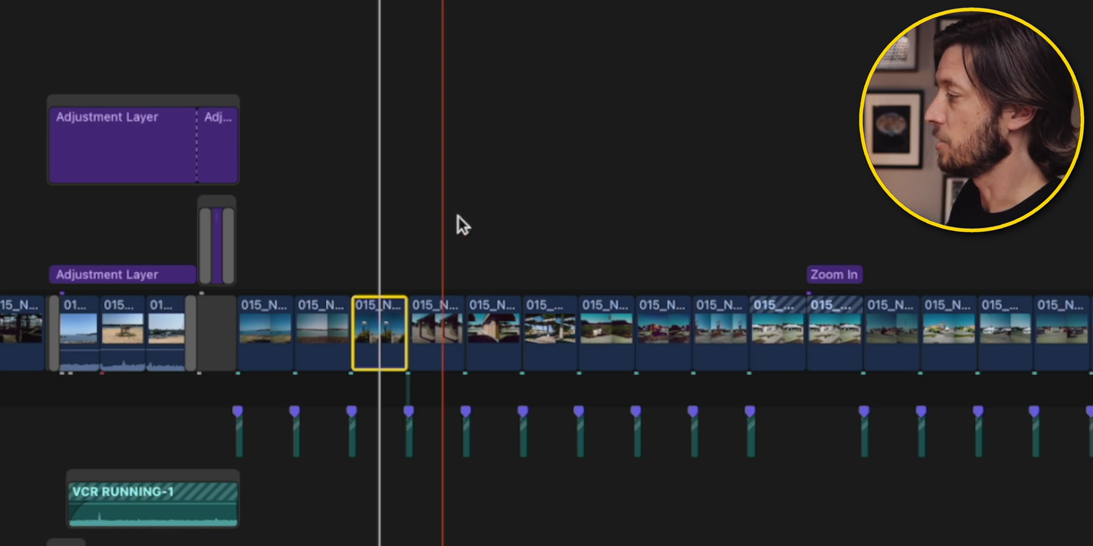
pyautogui.press('c')
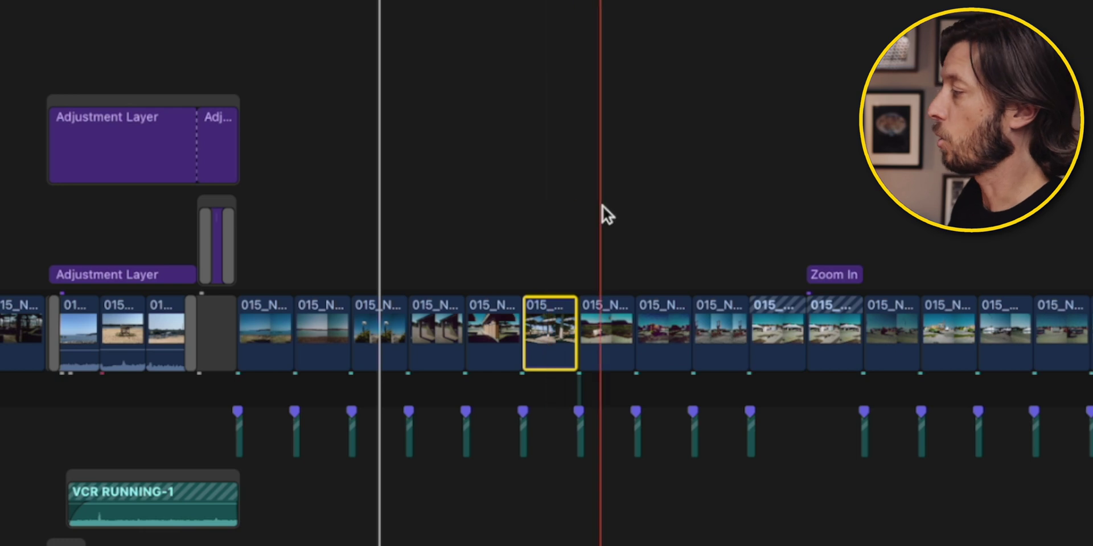
pyautogui.press('c')
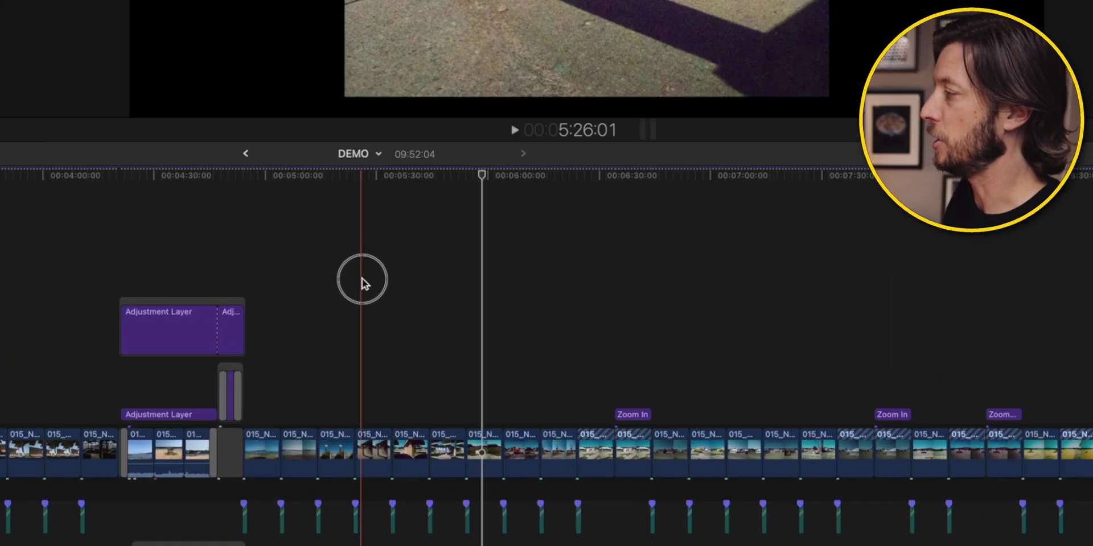
# - Marquee-select eight consecutive beach-still clips in the primary storyline
pyautogui.moveTo(474, 354); pyautogui.dragTo(576, 373)
pyautogui.moveTo(669, 289); pyautogui.dragTo(665, 292)
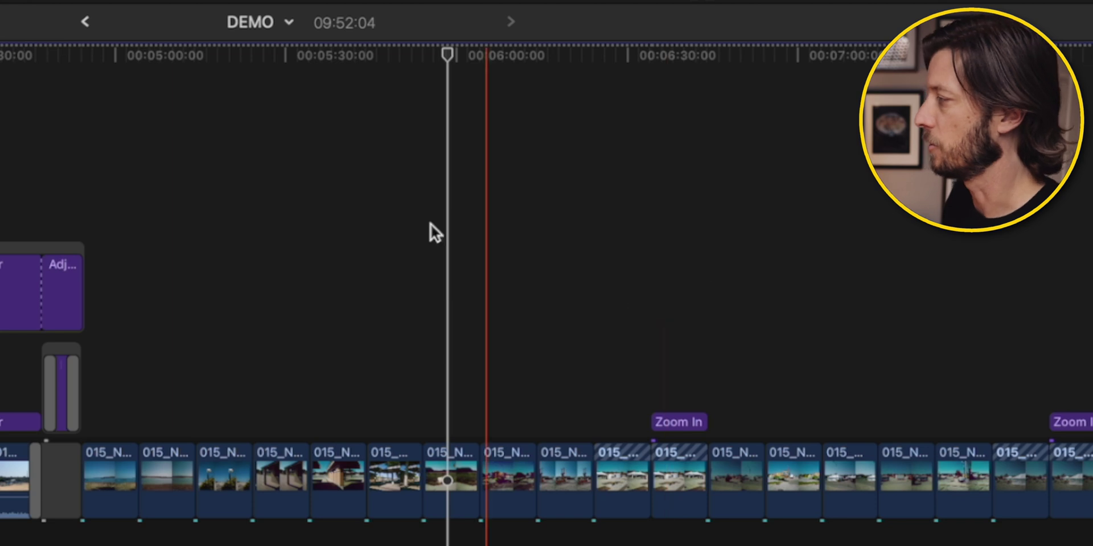
pyautogui.moveTo(283, 202); pyautogui.dragTo(601, 309)
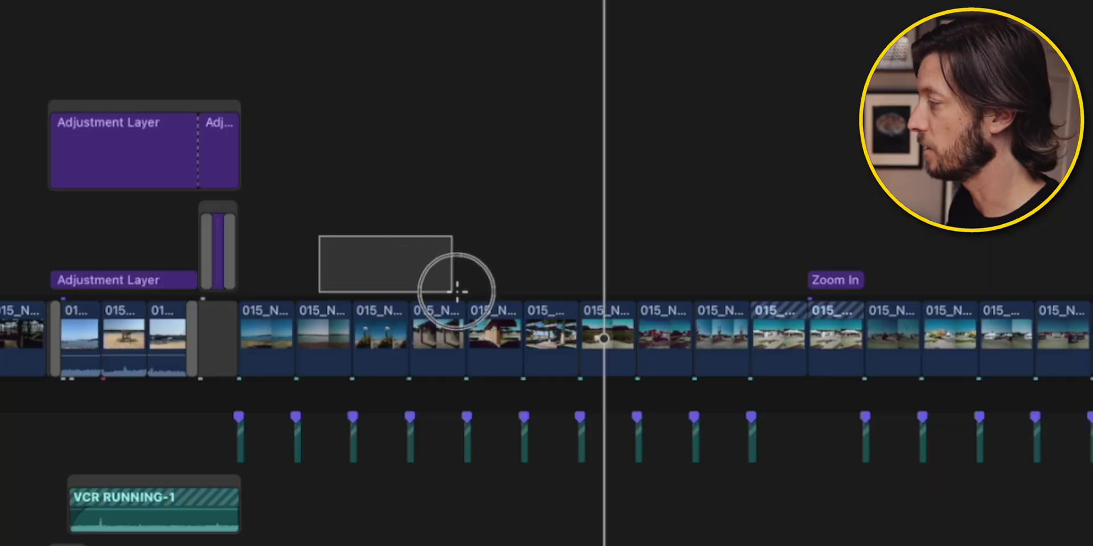
pyautogui.moveTo(457, 291); pyautogui.dragTo(724, 330)
# - Marquee-select five adjacent storyline clips, then nearly every clip in the timeline
pyautogui.click(342, 168)
pyautogui.moveTo(890, 247); pyautogui.dragTo(1092, 324)
pyautogui.moveTo(643, 322); pyautogui.dragTo(643, 322)
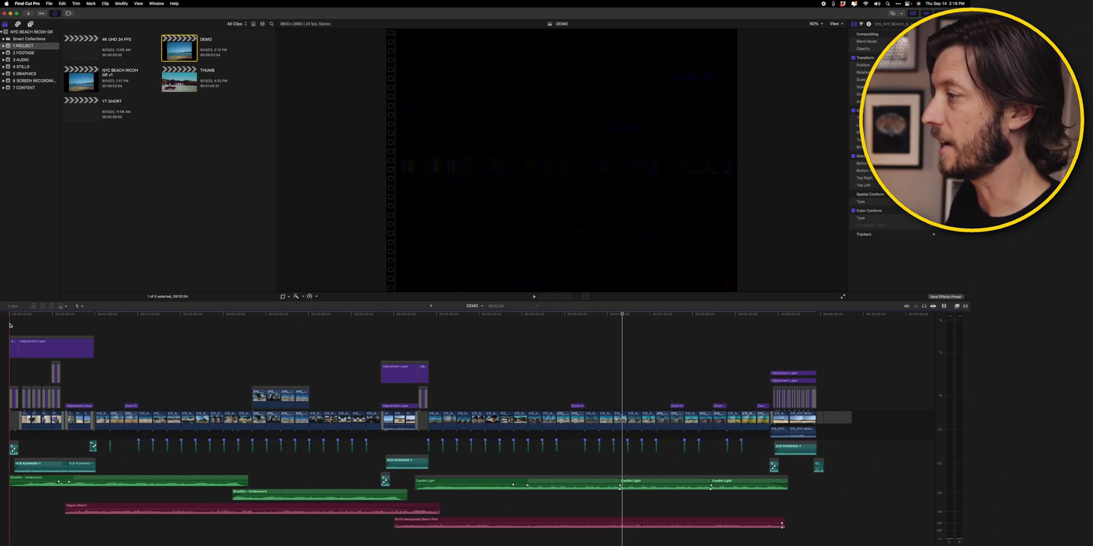
pyautogui.moveTo(10, 325); pyautogui.dragTo(836, 527)
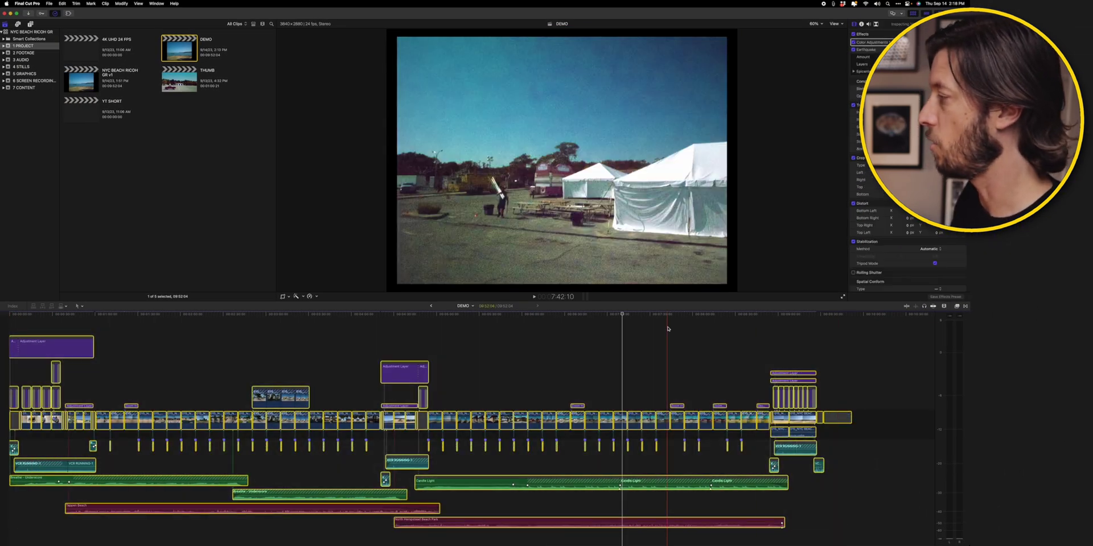
# - Select three storyline clips, then three connected items below, then a single still clip
pyautogui.click(671, 367)
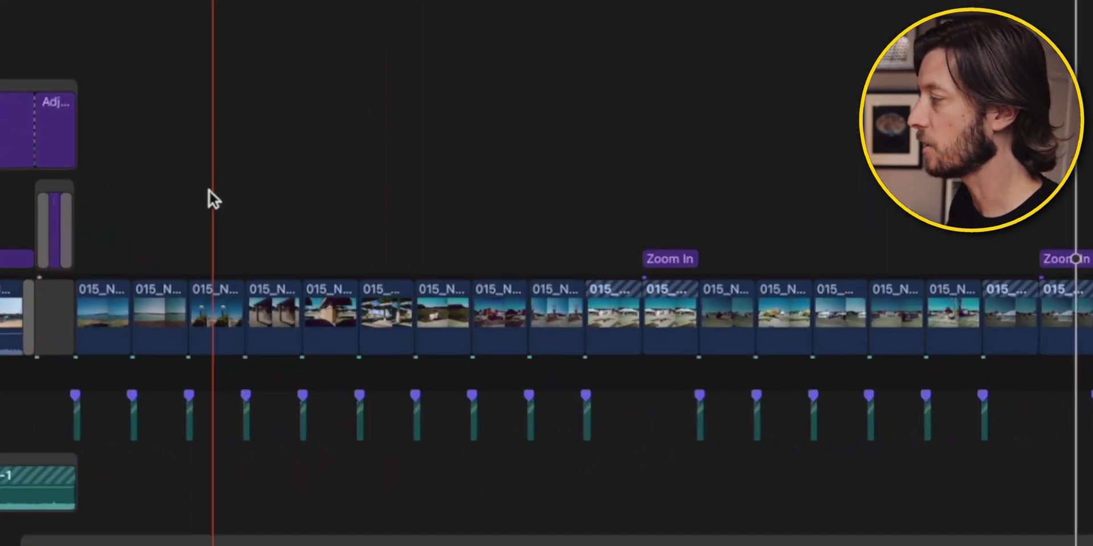
pyautogui.moveTo(461, 389); pyautogui.dragTo(488, 433)
pyautogui.click(270, 139)
pyautogui.moveTo(210, 485); pyautogui.dragTo(366, 505)
pyautogui.click(688, 257)
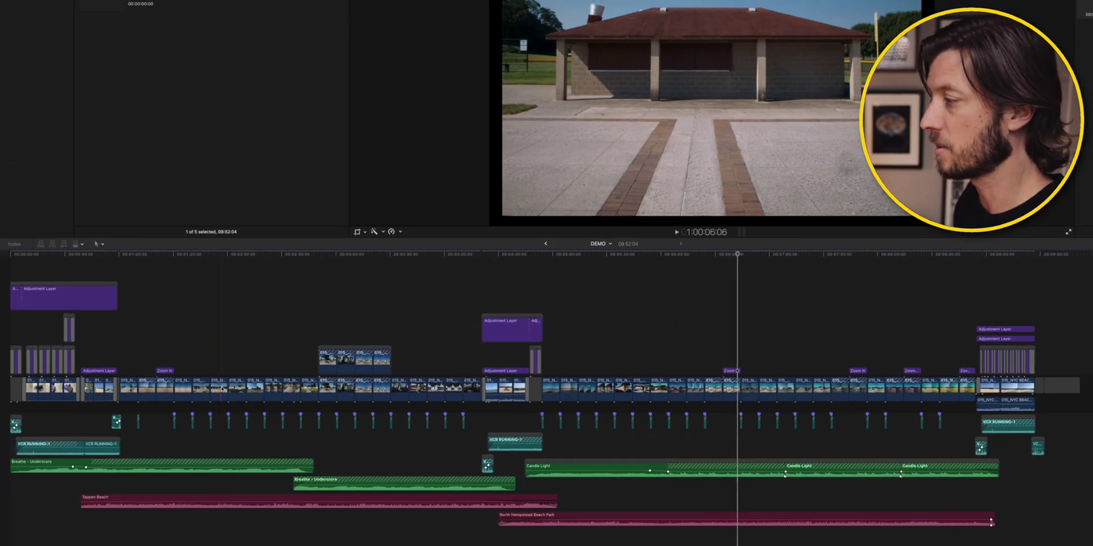
pyautogui.click(221, 389)
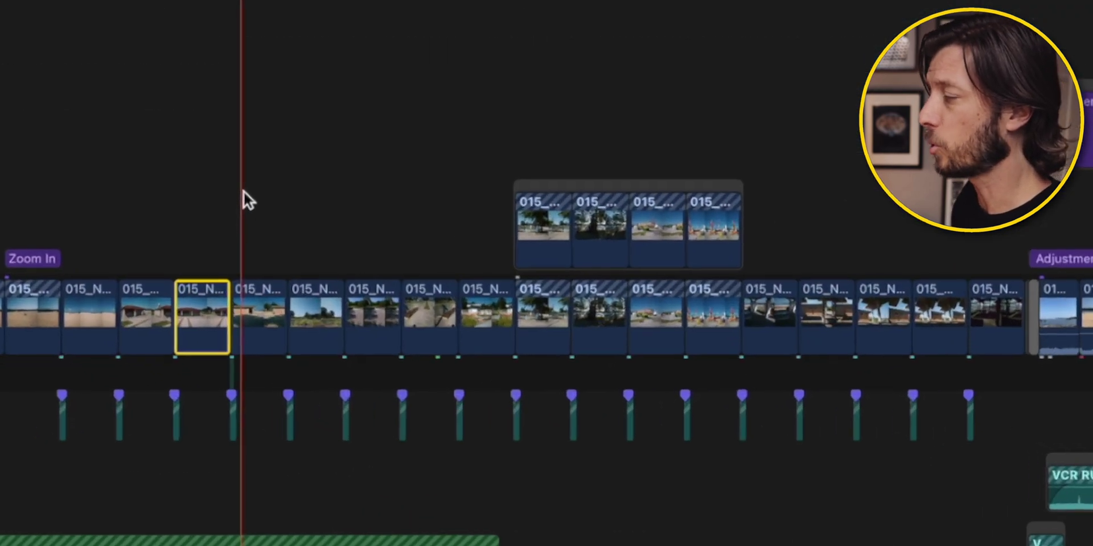
# - Command-click four more separate beach-still clips into the selection
pyautogui.keyDown('super'); pyautogui.click(373, 301); pyautogui.keyUp('super')
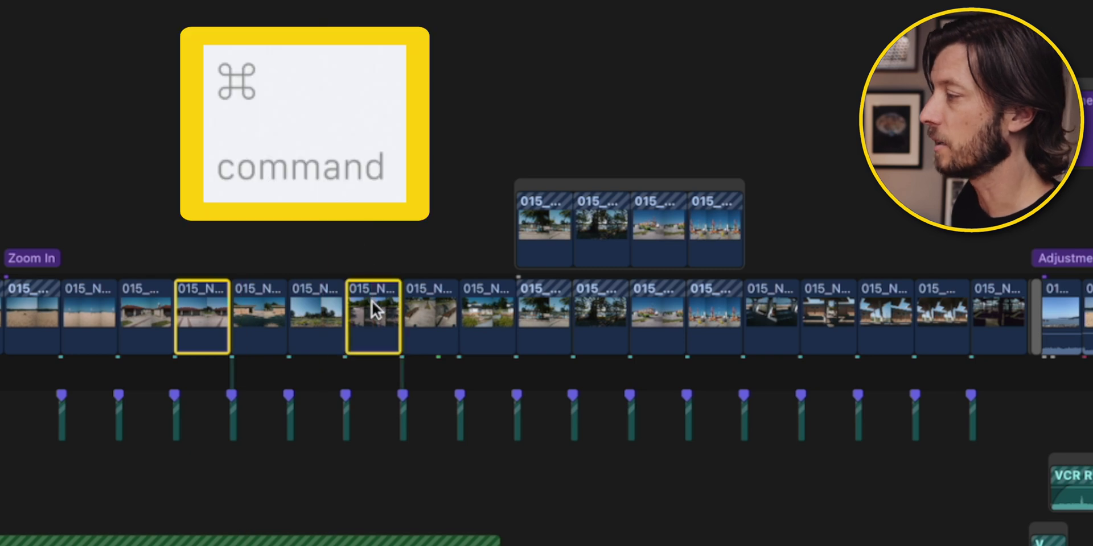
pyautogui.keyDown('super'); pyautogui.click(484, 303); pyautogui.keyUp('super')
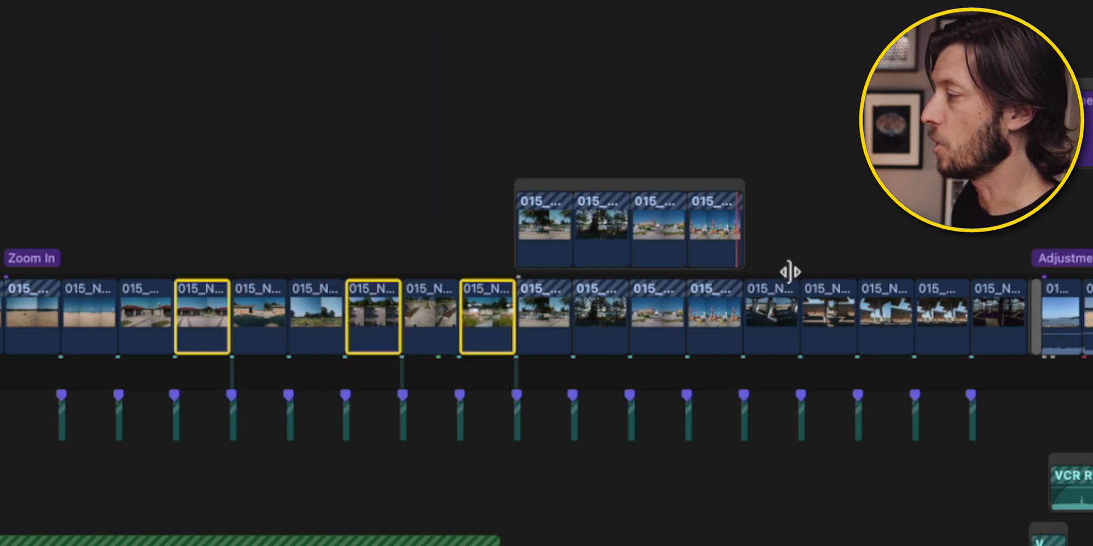
pyautogui.keyDown('super'); pyautogui.click(832, 301); pyautogui.keyUp('super')
pyautogui.keyDown('super'); pyautogui.click(956, 312); pyautogui.keyUp('super')
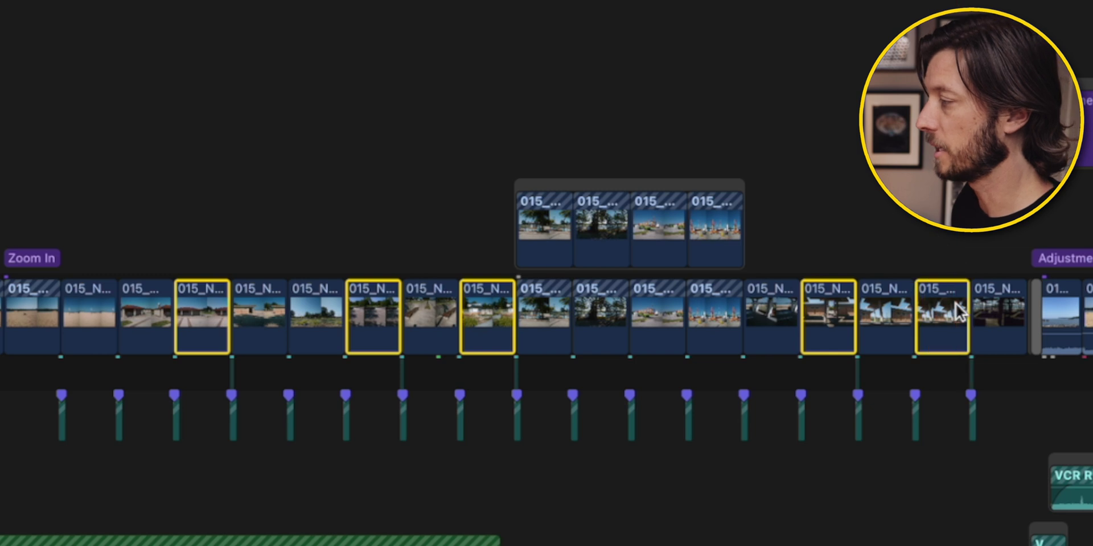
pyautogui.hscroll(15, 629, 188)
# - Box-select four adjacent clips, then add several separate clips and two more by Command-drag
pyautogui.click(383, 196)
pyautogui.moveTo(382, 196); pyautogui.dragTo(552, 310)
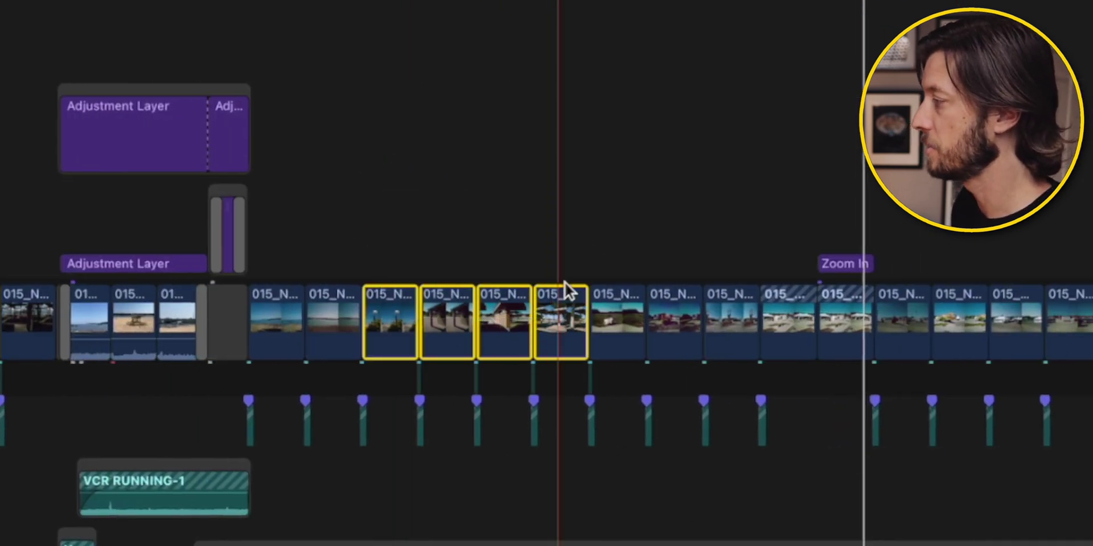
pyautogui.keyDown('super'); pyautogui.click(678, 293); pyautogui.keyUp('super')
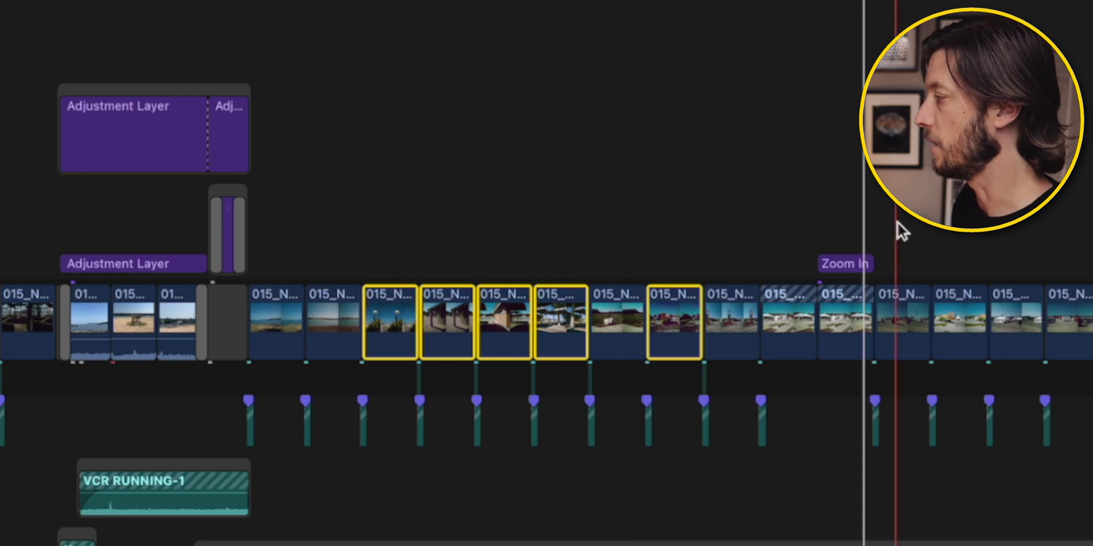
pyautogui.keyDown('super'); pyautogui.click(912, 315); pyautogui.keyUp('super')
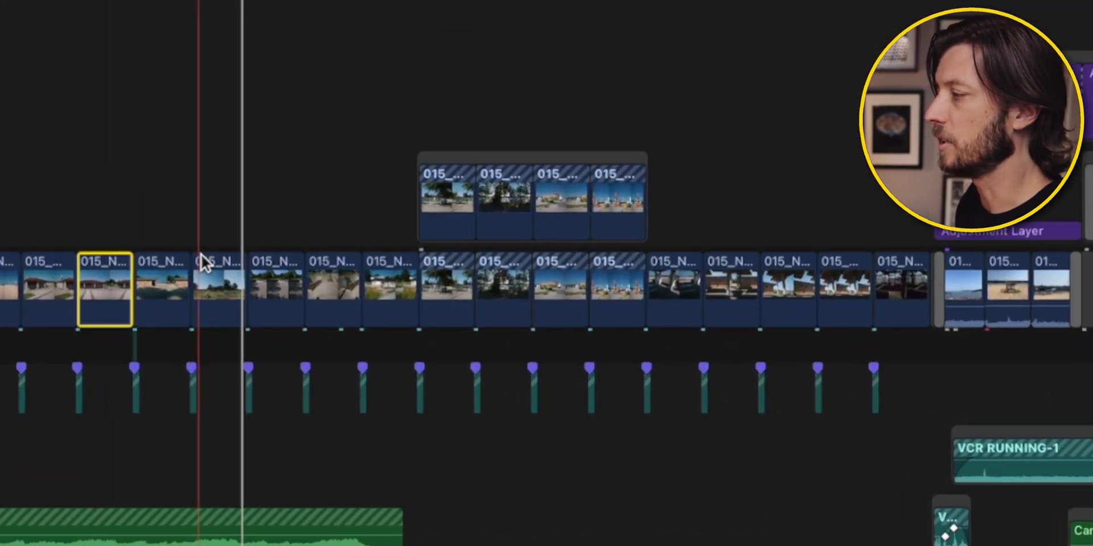
pyautogui.keyDown('super'); pyautogui.click(217, 277); pyautogui.keyUp('super')
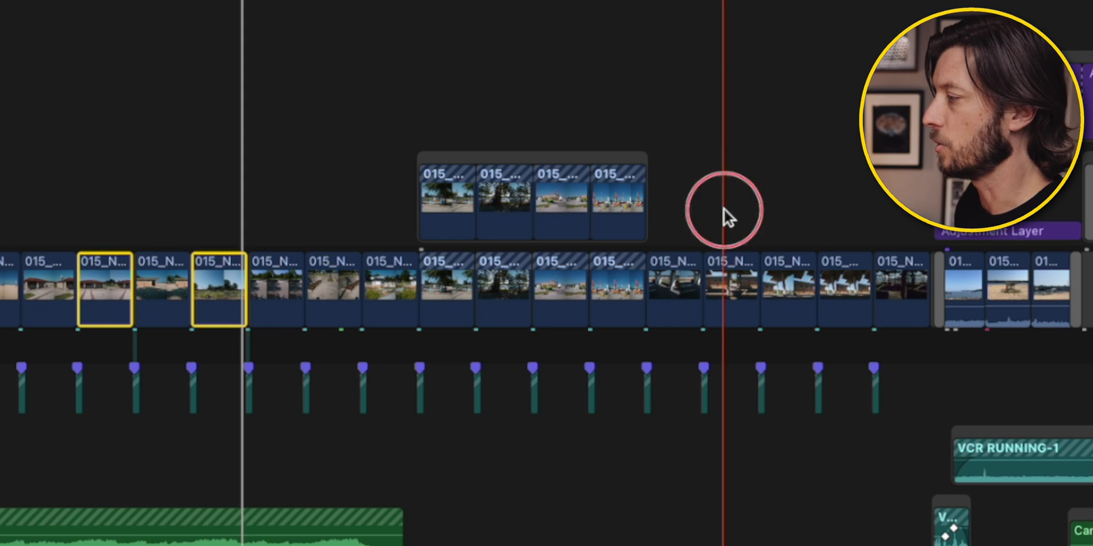
pyautogui.moveTo(723, 208); pyautogui.dragTo(805, 286)
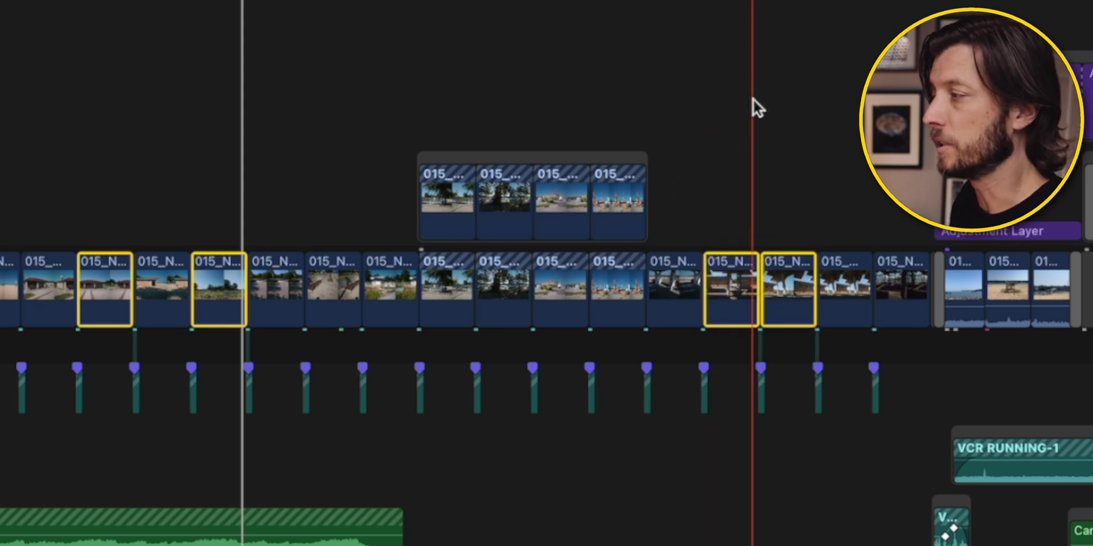
# - Add another clip further along the storyline to the selection
pyautogui.press('super')
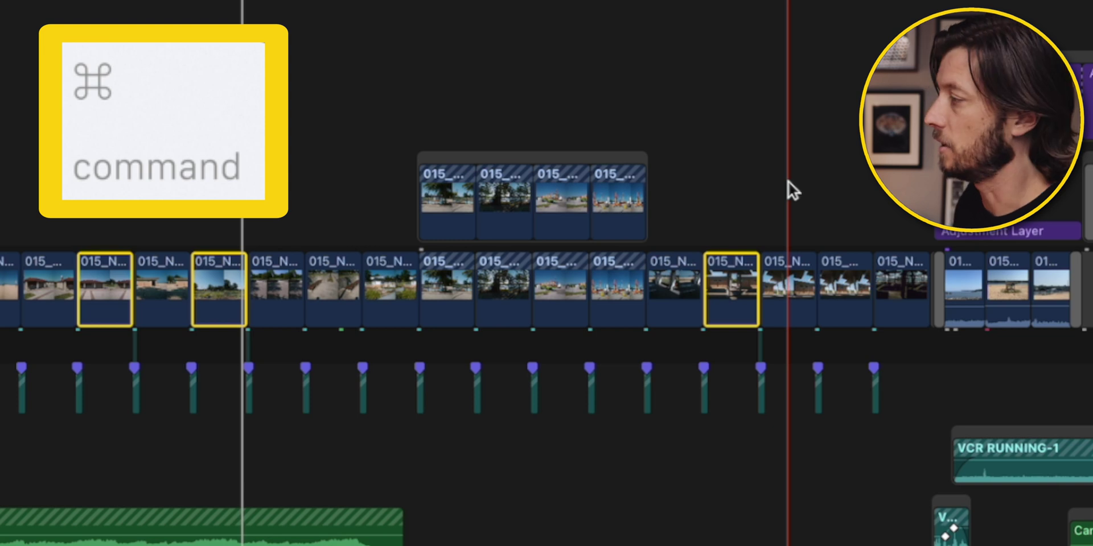
pyautogui.hscroll(10, 788, 182)
pyautogui.hscroll(2, 221, 250)
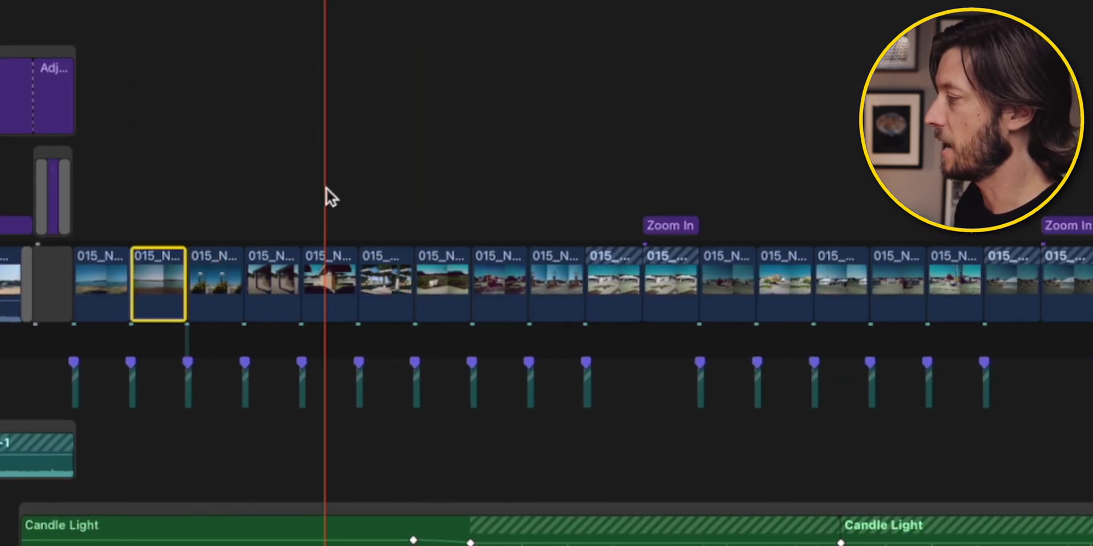
pyautogui.keyDown('super'); pyautogui.click(329, 266); pyautogui.keyUp('super')
# - Add a clip, the Zoom In title and the two Adjustment Layer clips to the selection
pyautogui.keyDown('super'); pyautogui.click(498, 259); pyautogui.keyUp('super')
pyautogui.moveTo(624, 190); pyautogui.dragTo(686, 215)
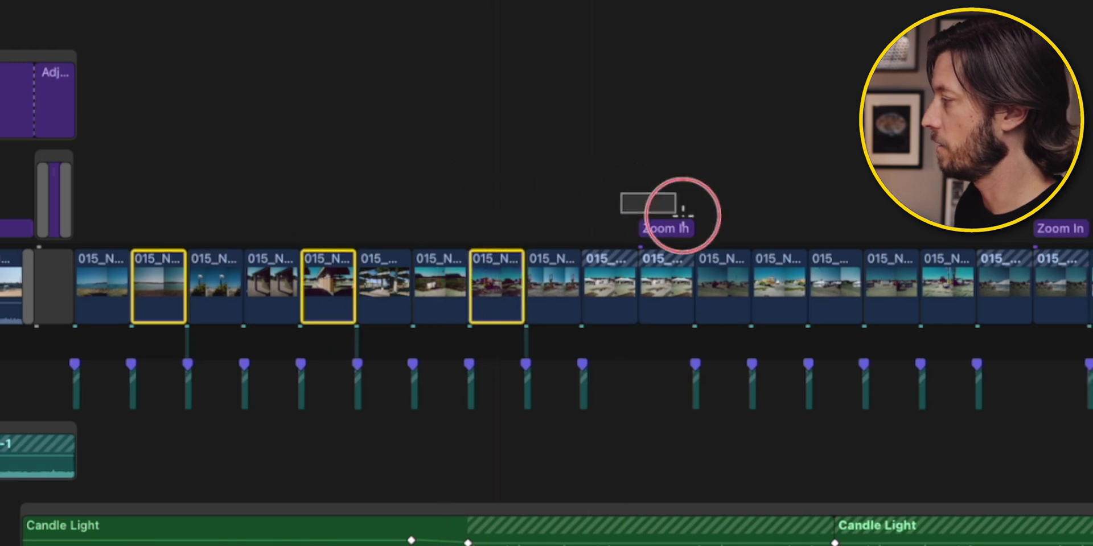
pyautogui.moveTo(884, 264); pyautogui.dragTo(925, 307)
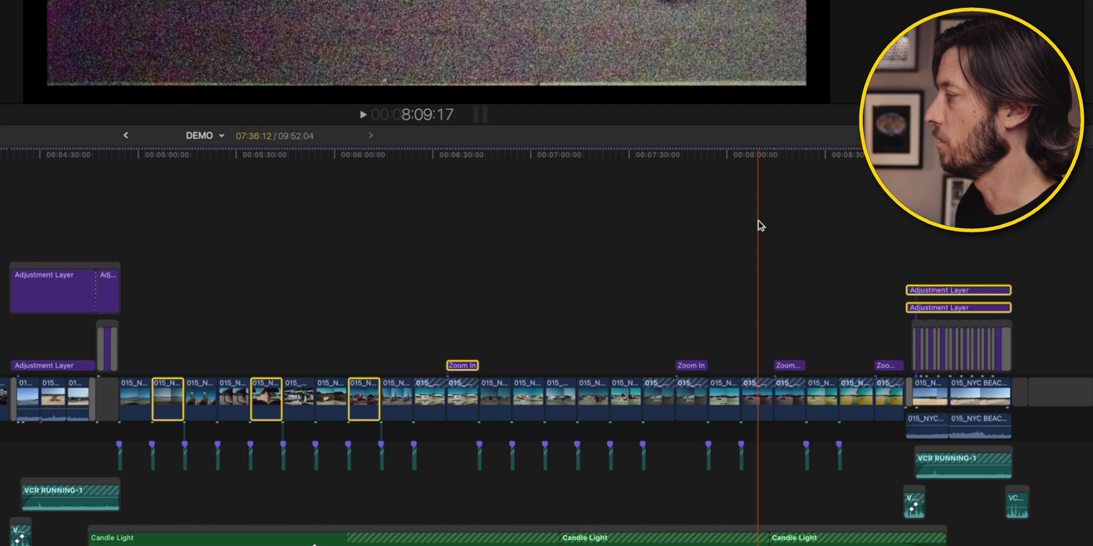
# - Remove two clips from the selection, deselect everything with Command+Shift+A, and zoom in
pyautogui.click(267, 405)
pyautogui.keyDown('super'); pyautogui.click(169, 405); pyautogui.keyUp('super')
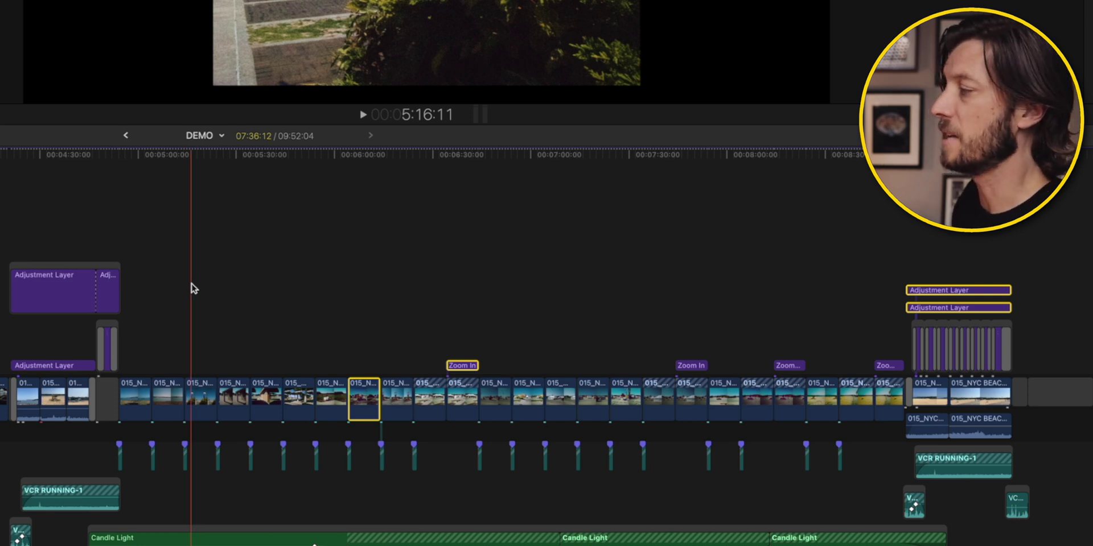
pyautogui.press('super+shift+a')
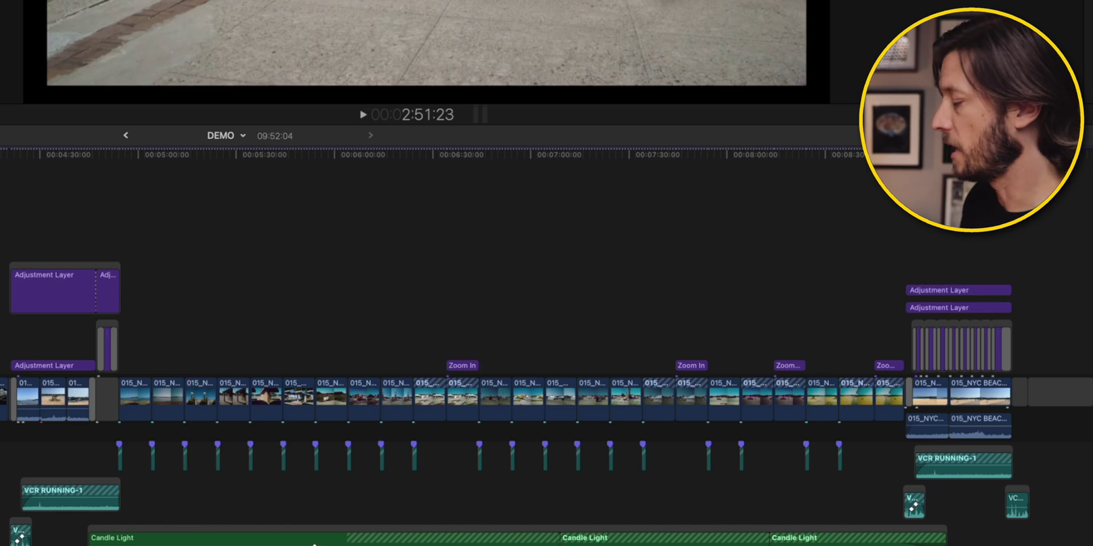
pyautogui.press('super+equal')
pyautogui.press('super+equal')
pyautogui.press('super+equal')
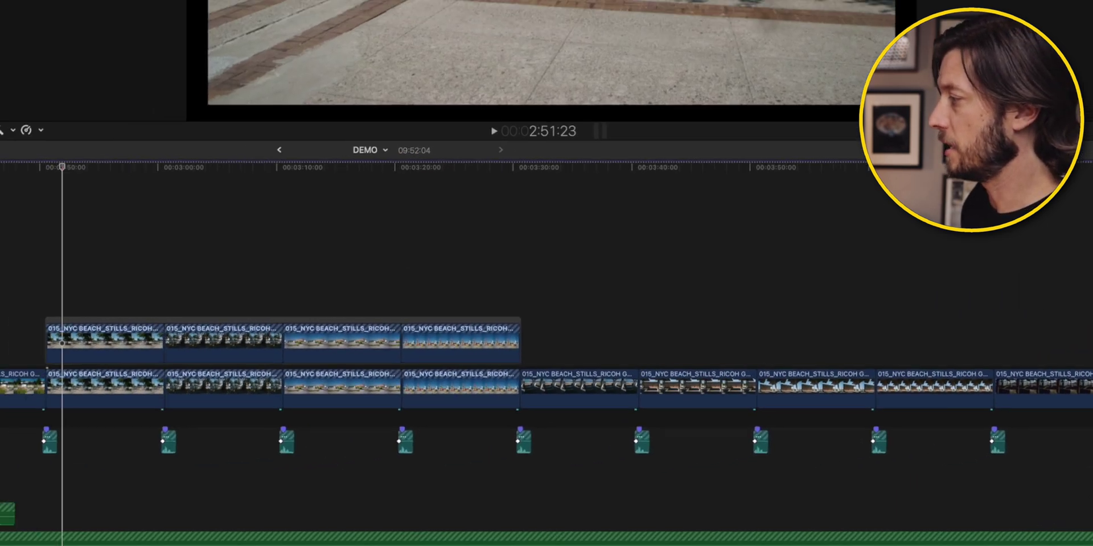
# - Select and deselect the upper connected storyline, then box-select the top row's first clips
pyautogui.press('super+equal')
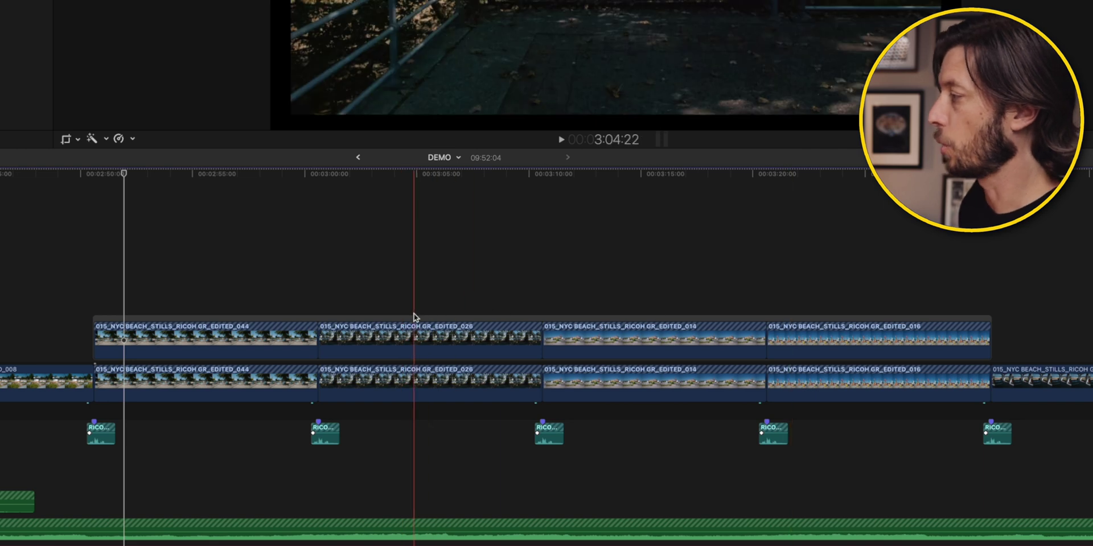
pyautogui.click(263, 321)
pyautogui.click(255, 275)
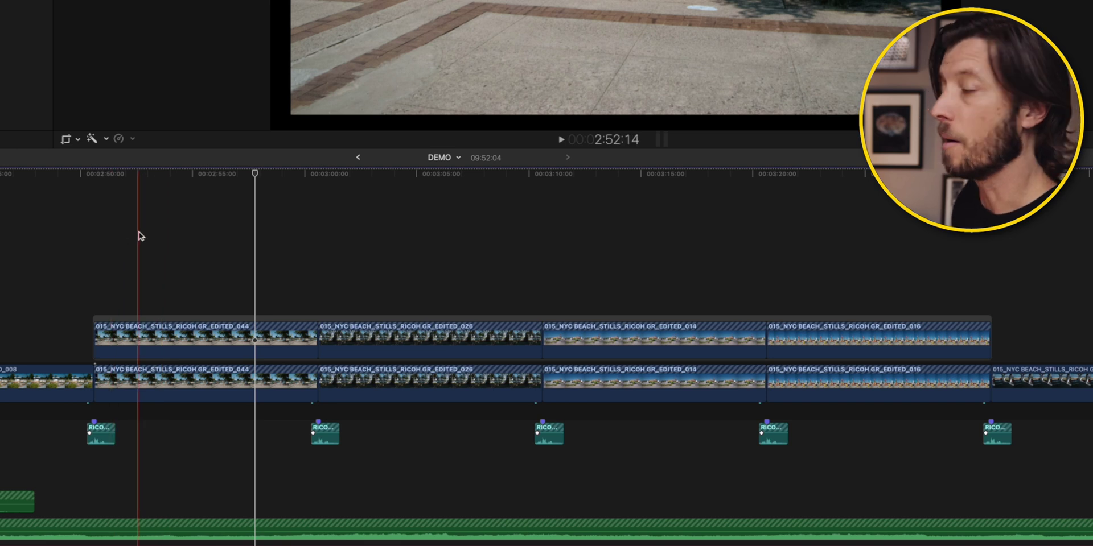
pyautogui.moveTo(138, 235); pyautogui.dragTo(205, 330)
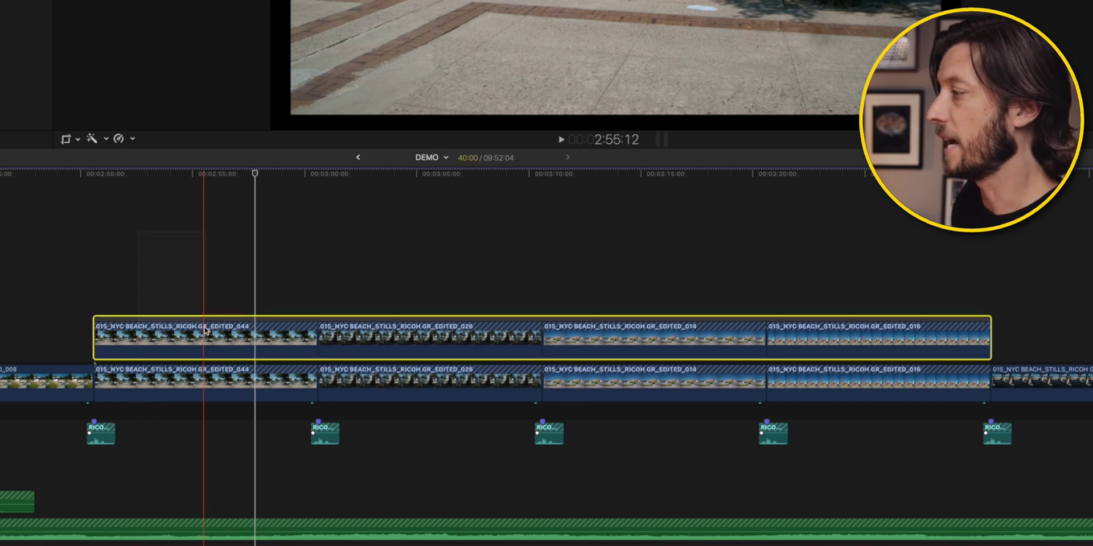
pyautogui.click(210, 241)
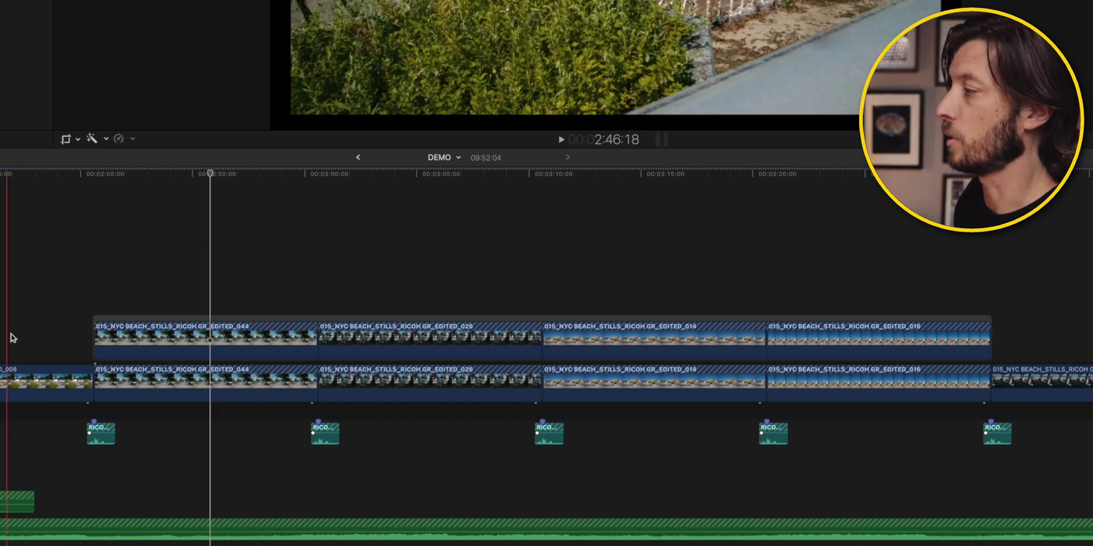
pyautogui.moveTo(15, 333); pyautogui.dragTo(813, 359)
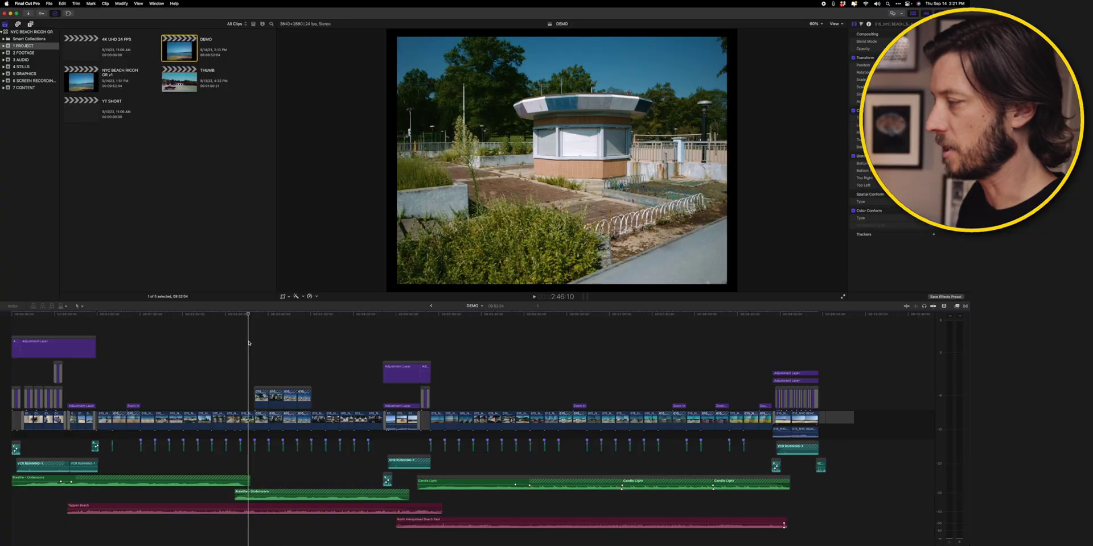
pyautogui.press('super+a')
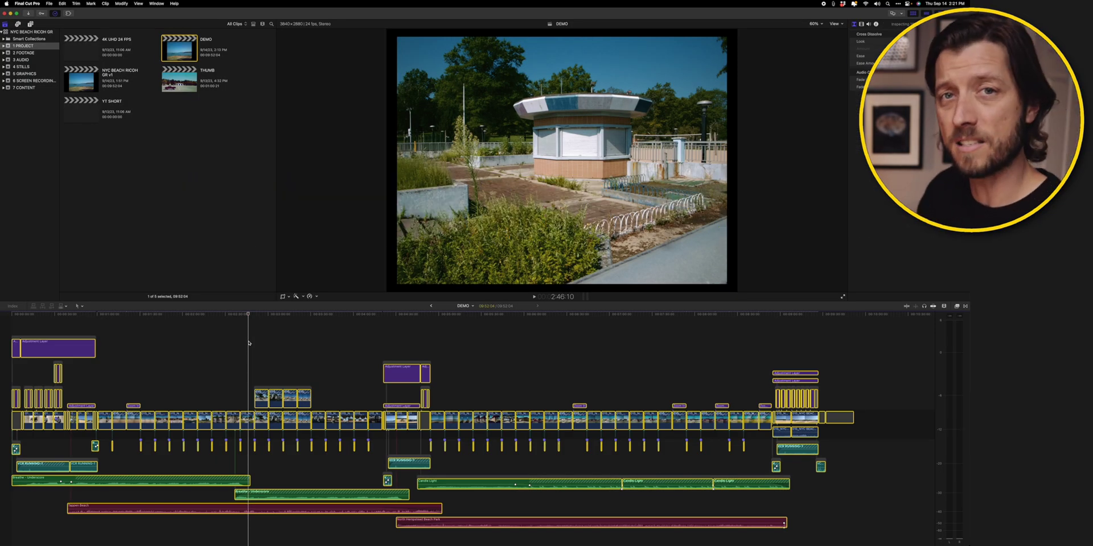
pyautogui.click(232, 341)
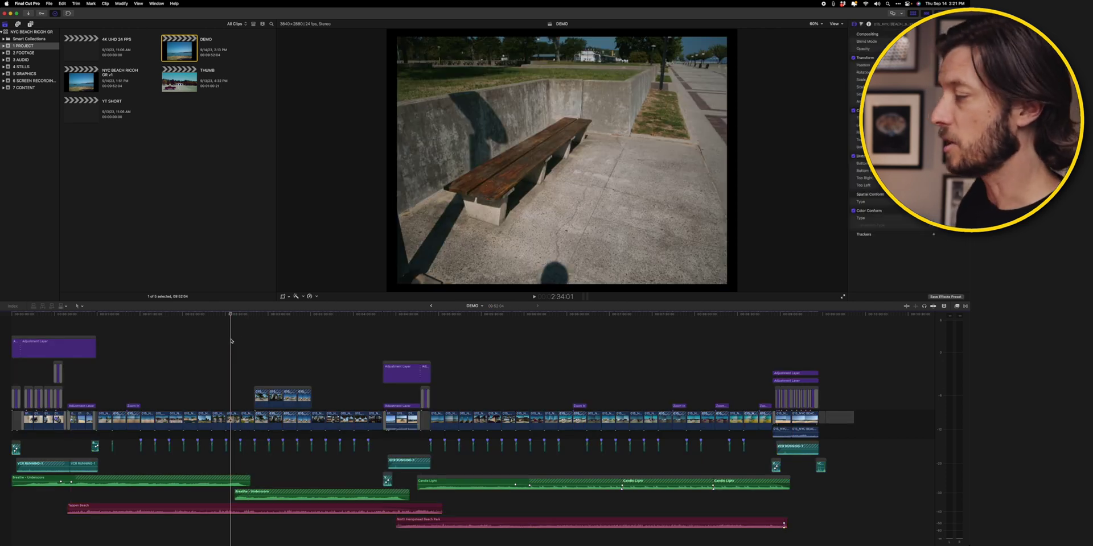
pyautogui.press('super+a')
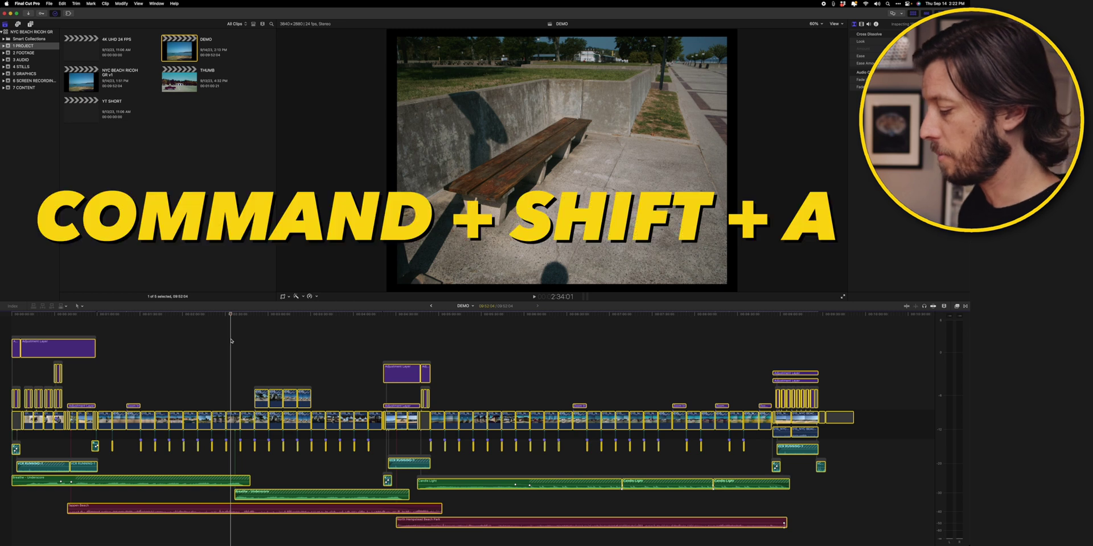
pyautogui.press('super+shift+a')
pyautogui.click(180, 421)
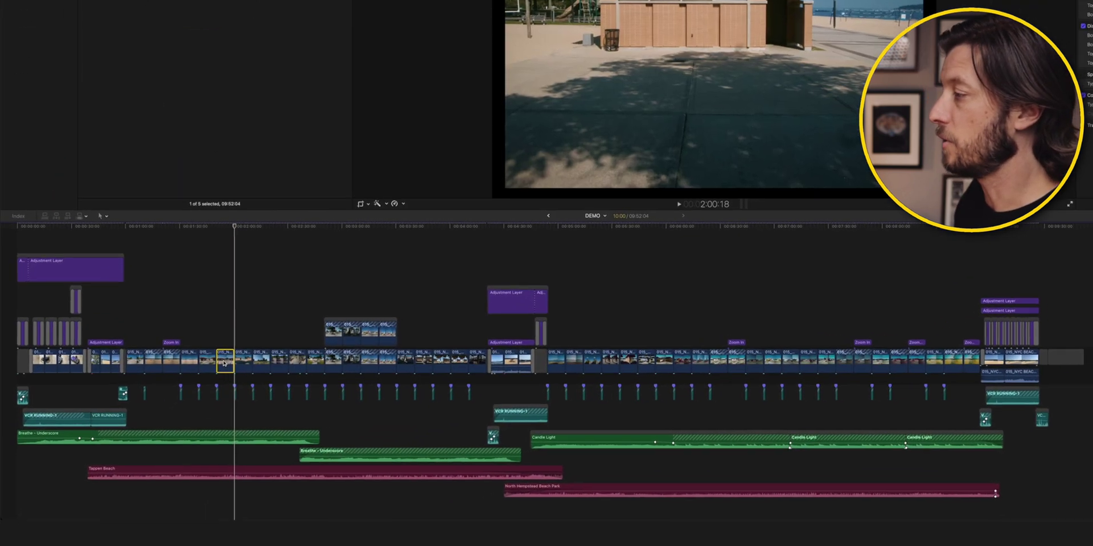
pyautogui.keyDown('super'); pyautogui.click(405, 359); pyautogui.keyUp('super')
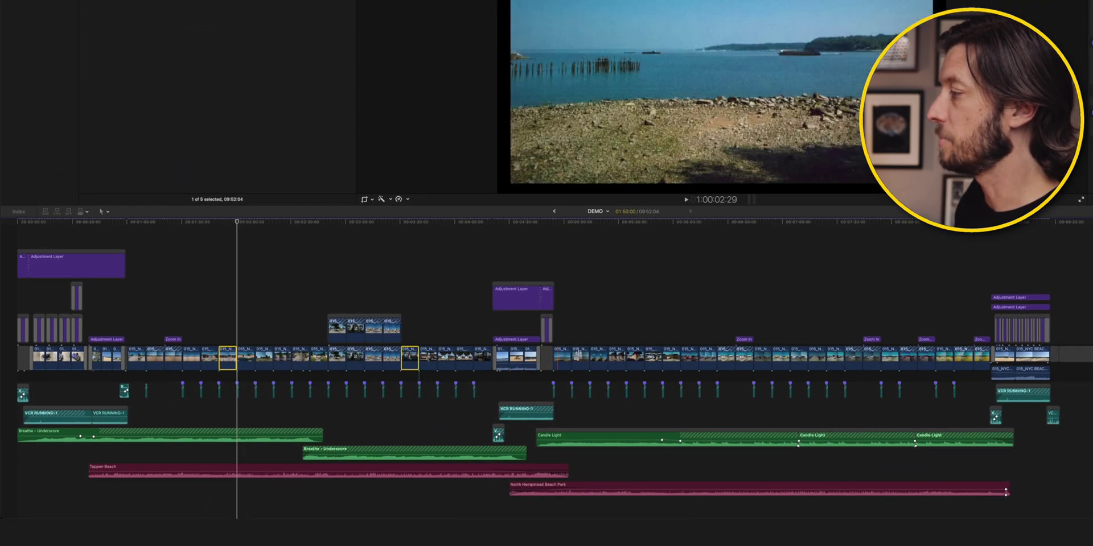
pyautogui.keyDown('super'); pyautogui.click(597, 356); pyautogui.keyUp('super')
pyautogui.keyDown('super'); pyautogui.click(671, 357); pyautogui.keyUp('super')
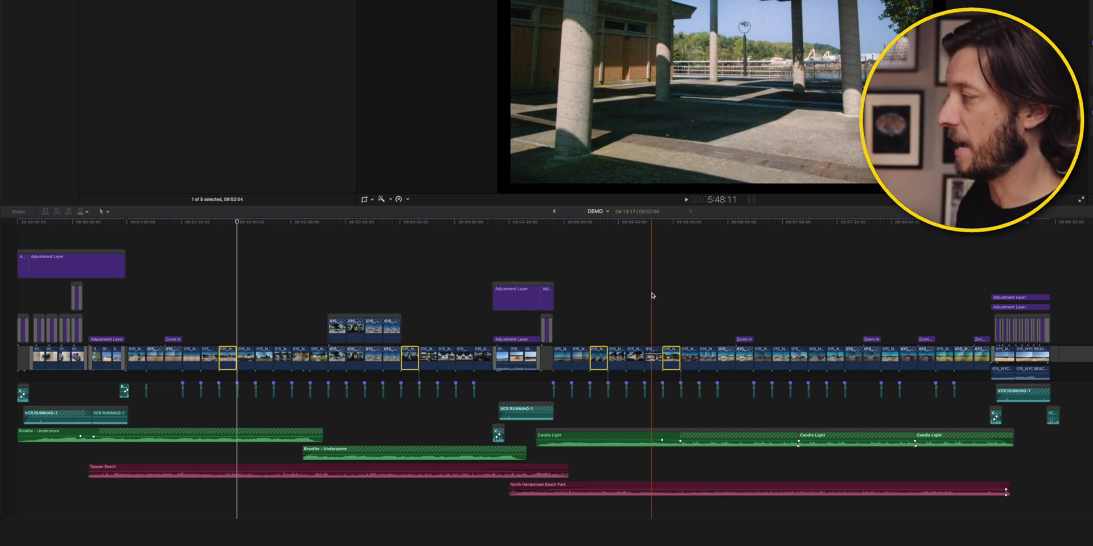
pyautogui.click(652, 295)
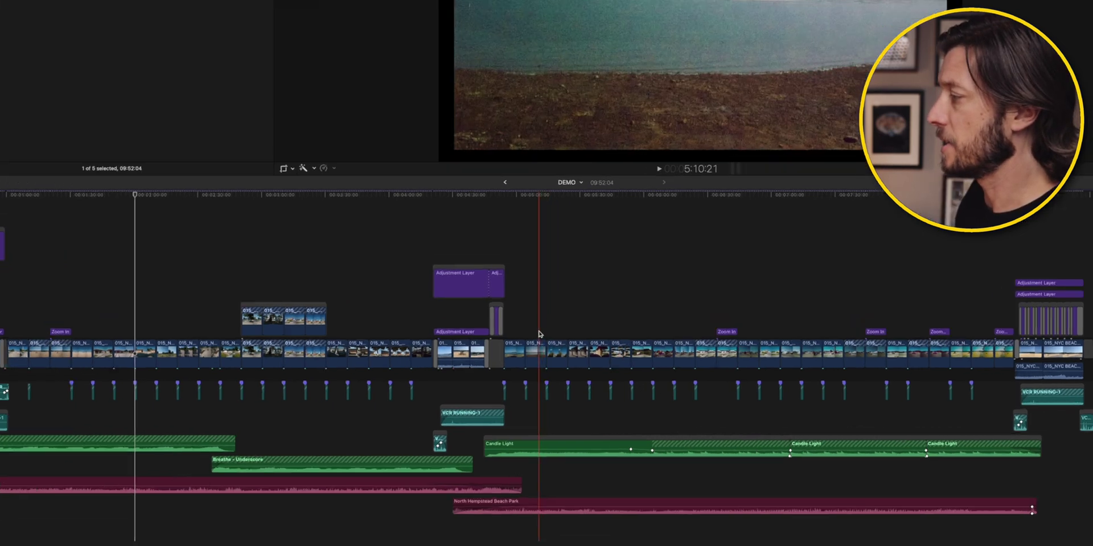
# - Shift-select fourteen consecutive clips, then marquee fifteen clips with the Zoom In title
pyautogui.click(592, 356)
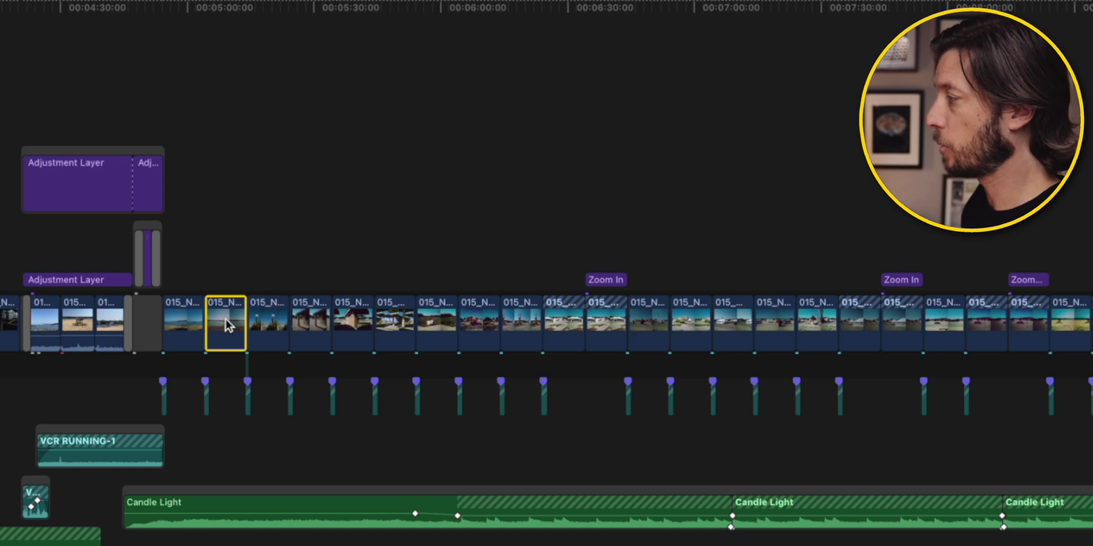
pyautogui.keyDown('shift'); pyautogui.click(779, 331); pyautogui.keyUp('shift')
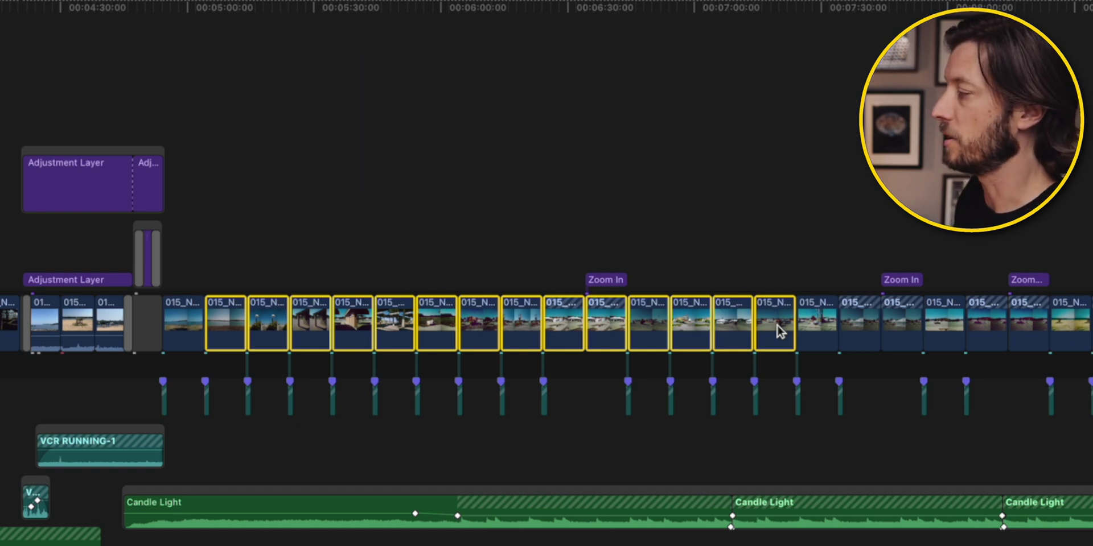
pyautogui.click(422, 216)
pyautogui.moveTo(227, 253); pyautogui.dragTo(805, 313)
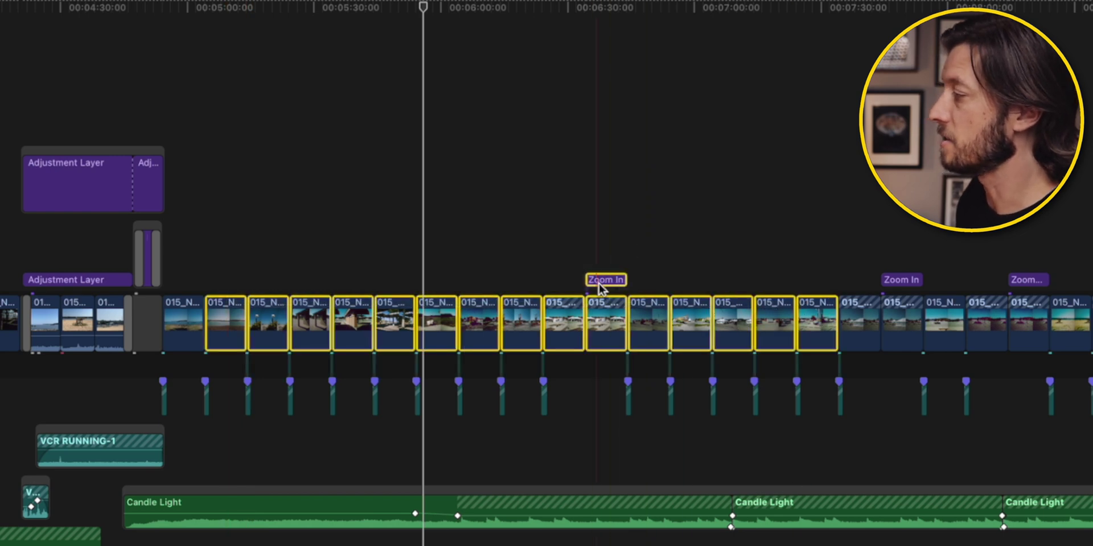
pyautogui.click(269, 273)
# - Shift-select twelve consecutive clips, then a single clip, then box-select seven clips
pyautogui.click(228, 322)
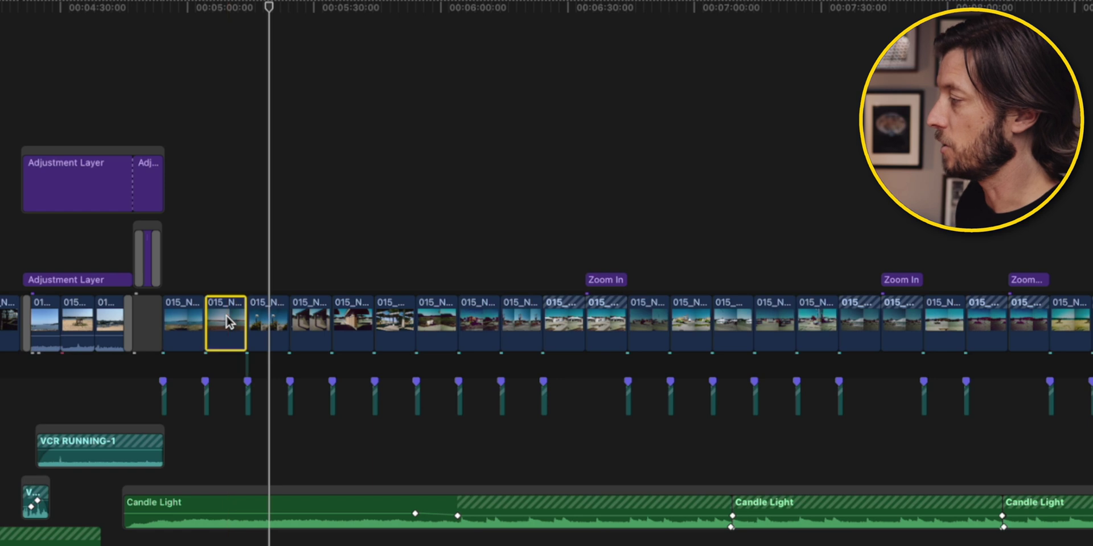
pyautogui.keyDown('shift'); pyautogui.click(695, 325); pyautogui.keyUp('shift')
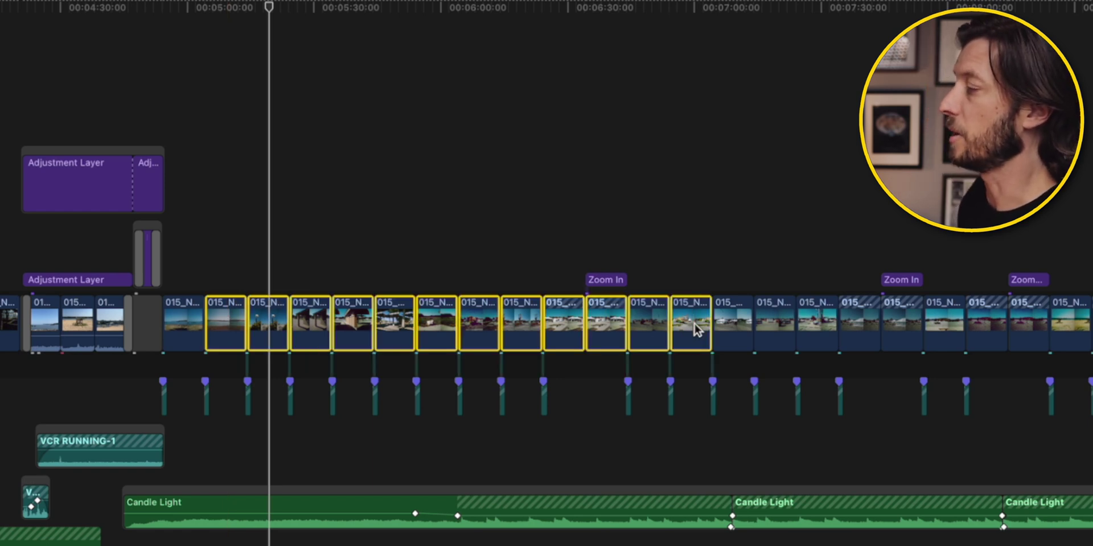
pyautogui.click(539, 215)
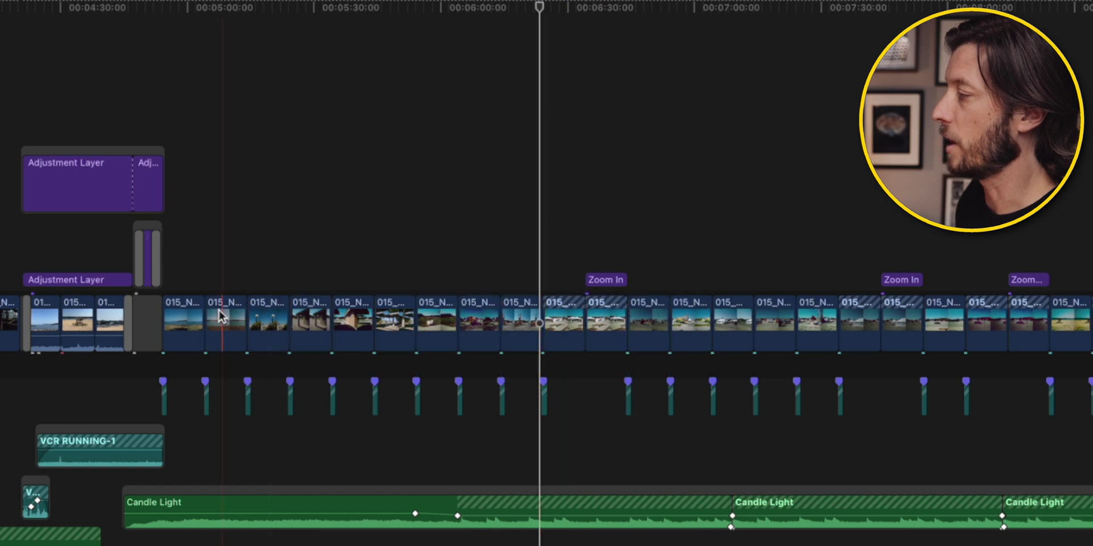
pyautogui.click(225, 342)
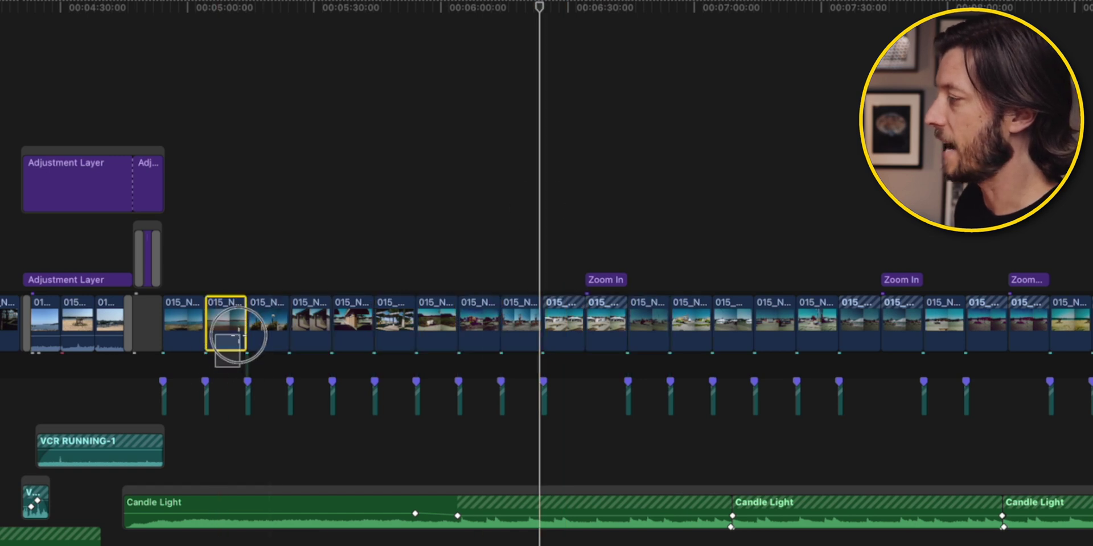
pyautogui.click(227, 365)
pyautogui.moveTo(214, 364); pyautogui.dragTo(655, 339)
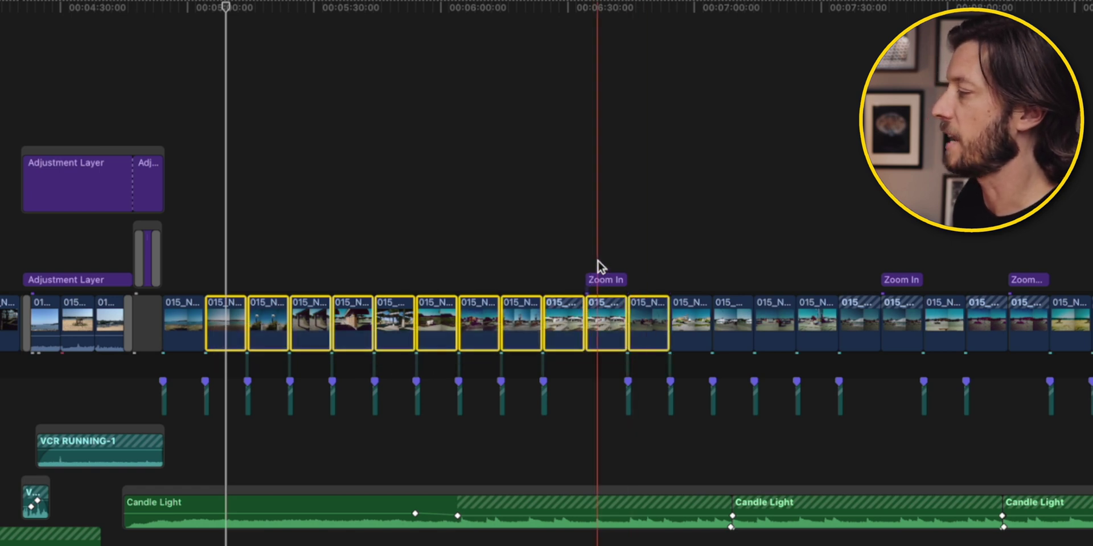
# - Select a range through a later clip, pan with H, and select back across the adjustment-layer section
pyautogui.click(334, 214)
pyautogui.click(227, 329)
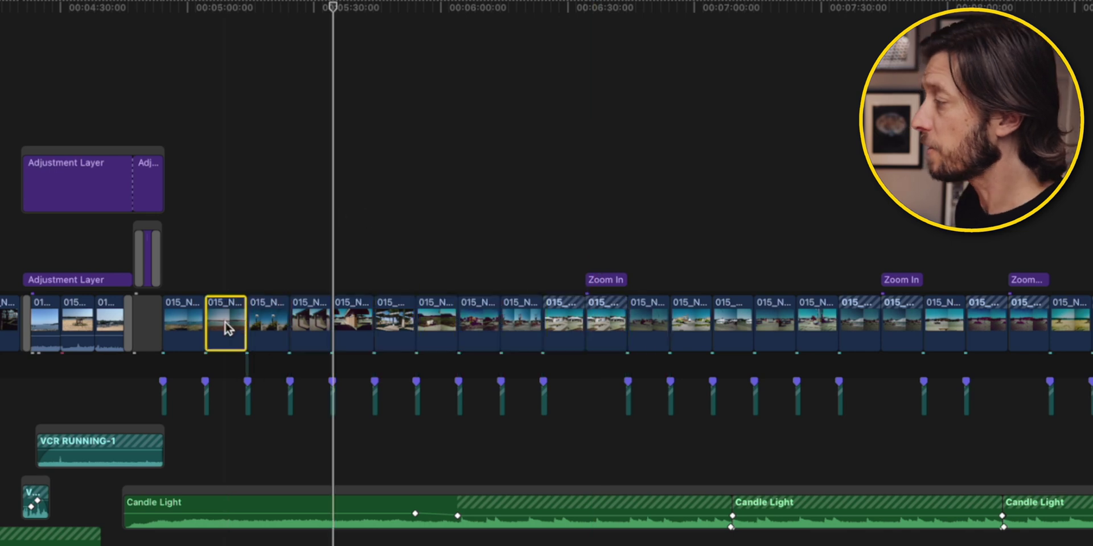
pyautogui.keyDown('shift'); pyautogui.click(815, 322); pyautogui.keyUp('shift')
pyautogui.press('h')
pyautogui.moveTo(239, 230); pyautogui.dragTo(659, 317)
pyautogui.click(661, 322)
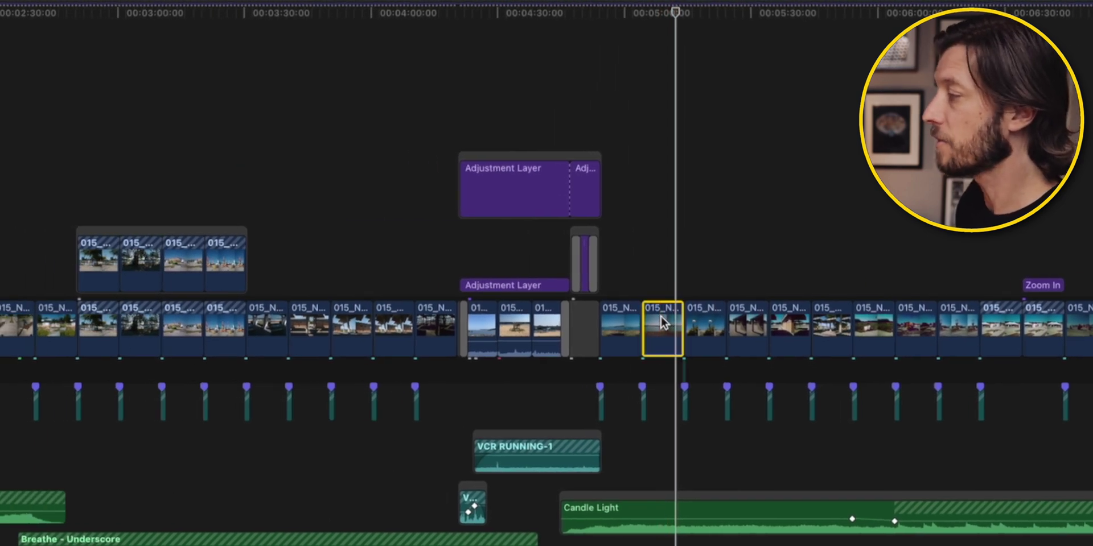
pyautogui.keyDown('shift'); pyautogui.click(259, 322); pyautogui.keyUp('shift')
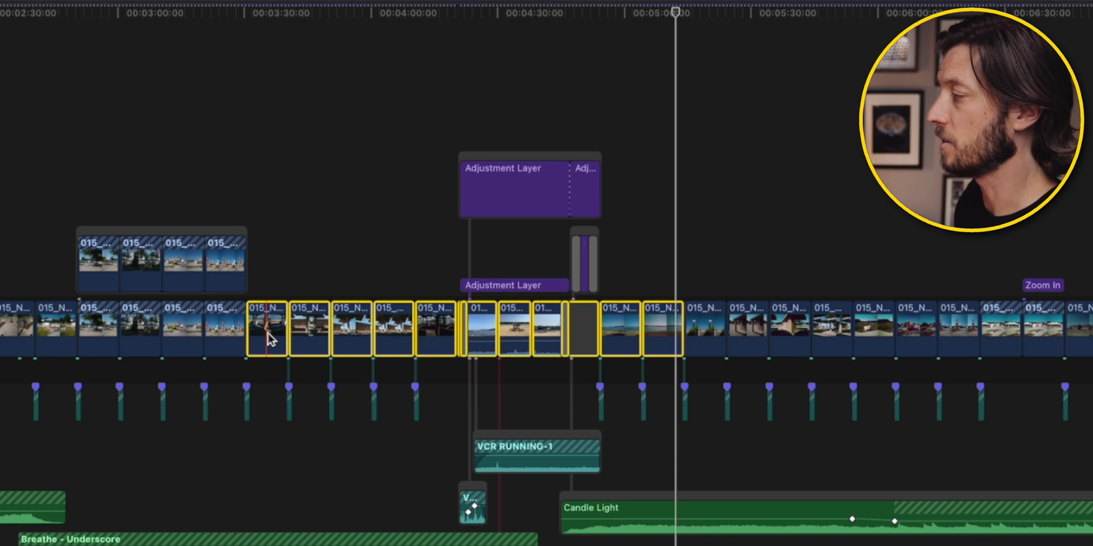
pyautogui.click(275, 273)
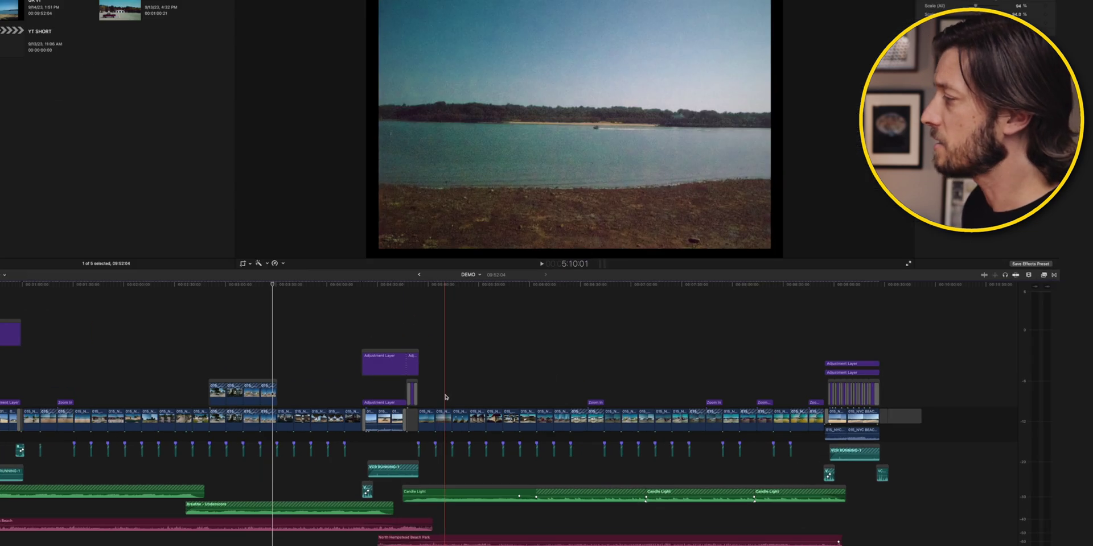
# - Box-select three beach stills and Option-drag them up as connected copies
pyautogui.moveTo(445, 397); pyautogui.dragTo(472, 409)
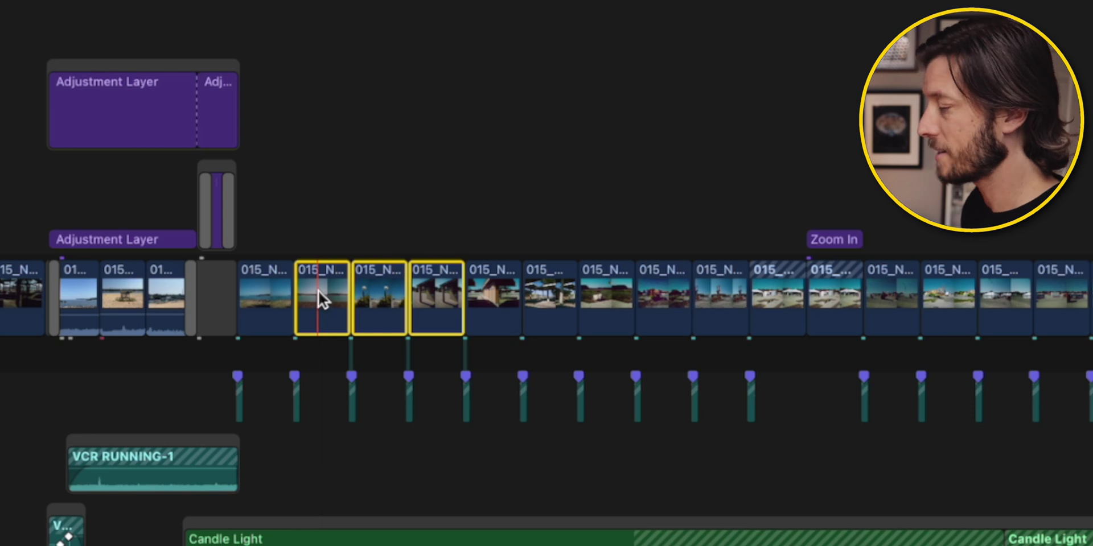
pyautogui.moveTo(318, 290); pyautogui.dragTo(322, 208)
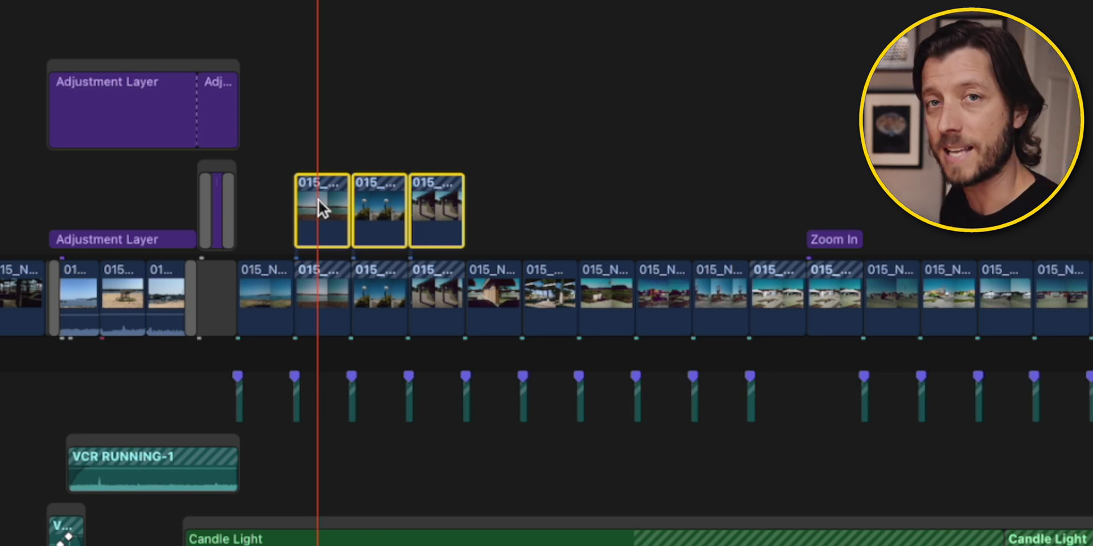
# - Delete the connected copies, copy the three storyline clips, undo the test paste, and reselect them
pyautogui.press('Delete')
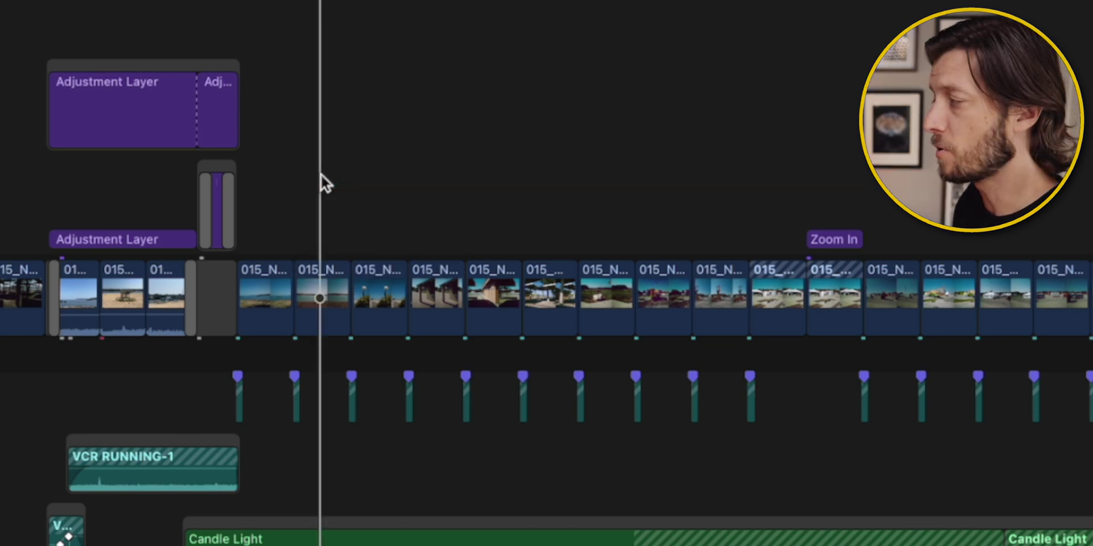
pyautogui.moveTo(329, 196); pyautogui.dragTo(424, 259)
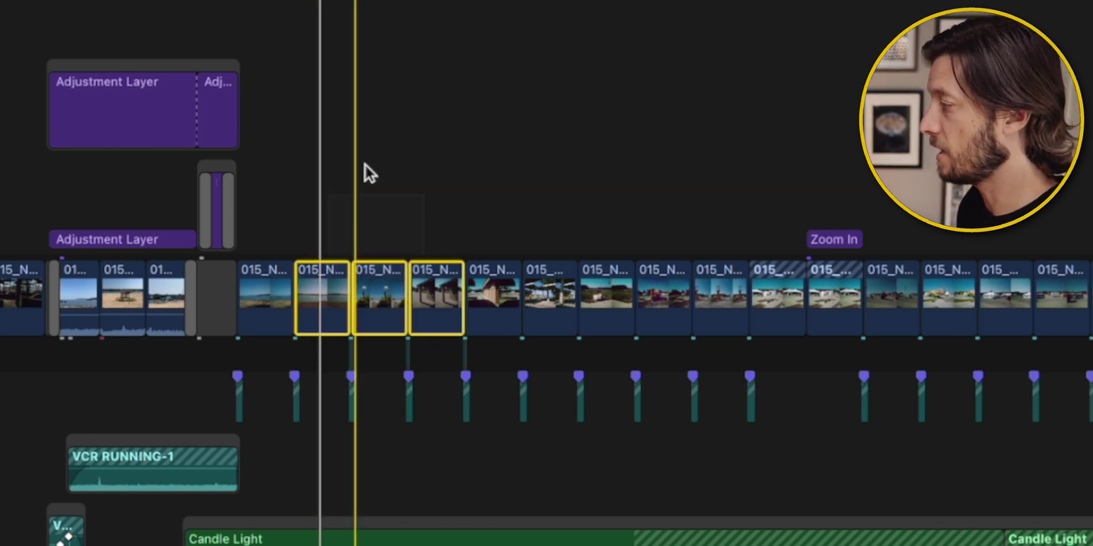
pyautogui.press('super+c')
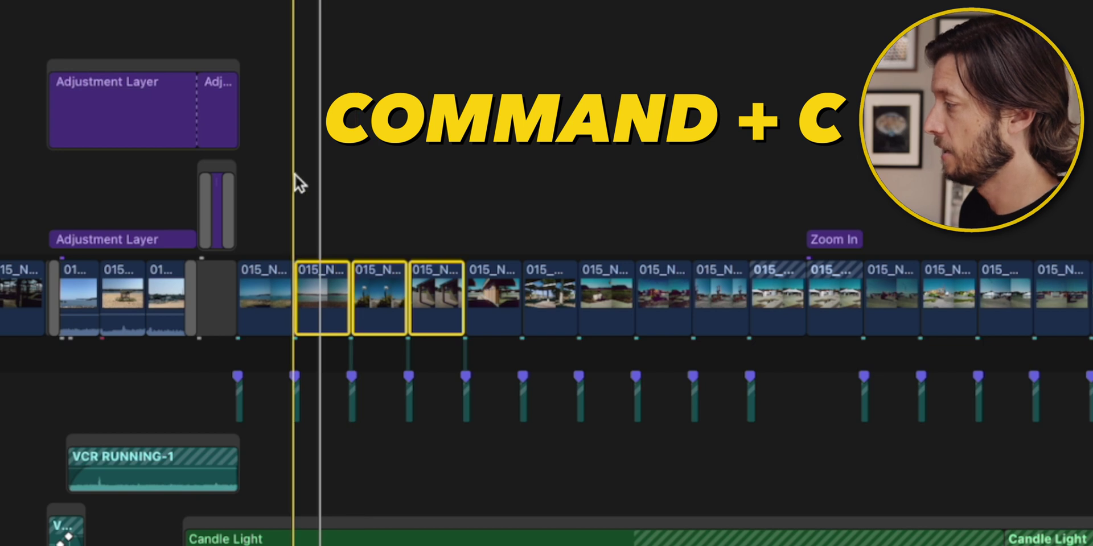
pyautogui.press('super+v')
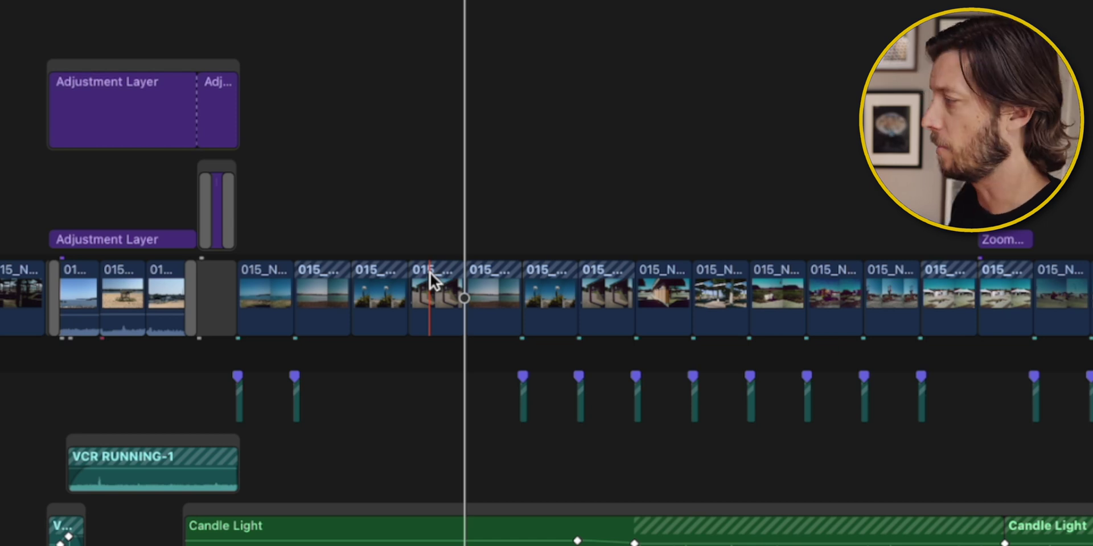
pyautogui.press('super+z')
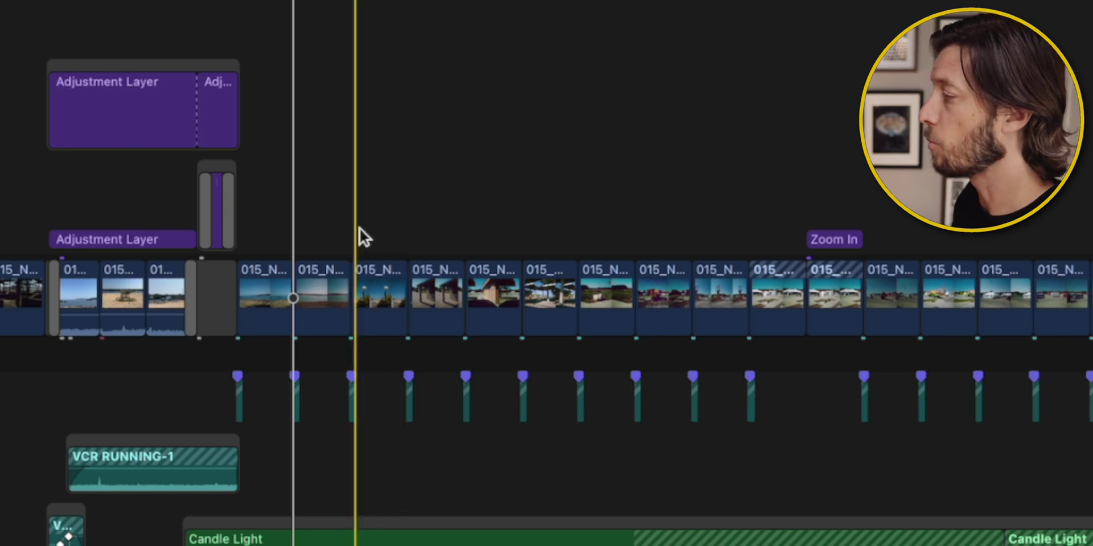
pyautogui.moveTo(323, 228); pyautogui.dragTo(441, 293)
# - Paste the three clips as connected clips with Option+V and overwrite them into the storyline
pyautogui.press('s')
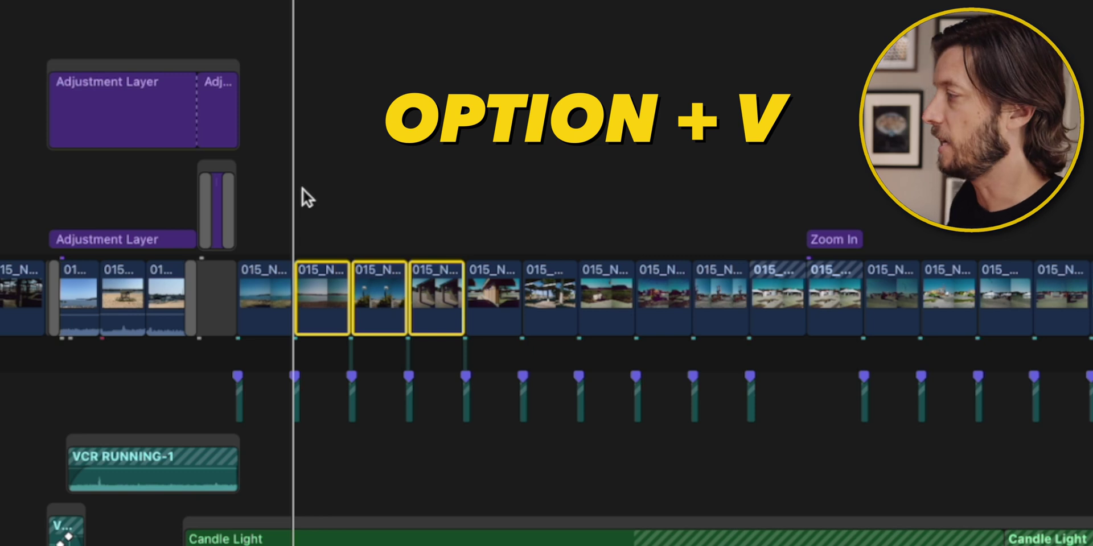
pyautogui.hotkey('alt', 'v')
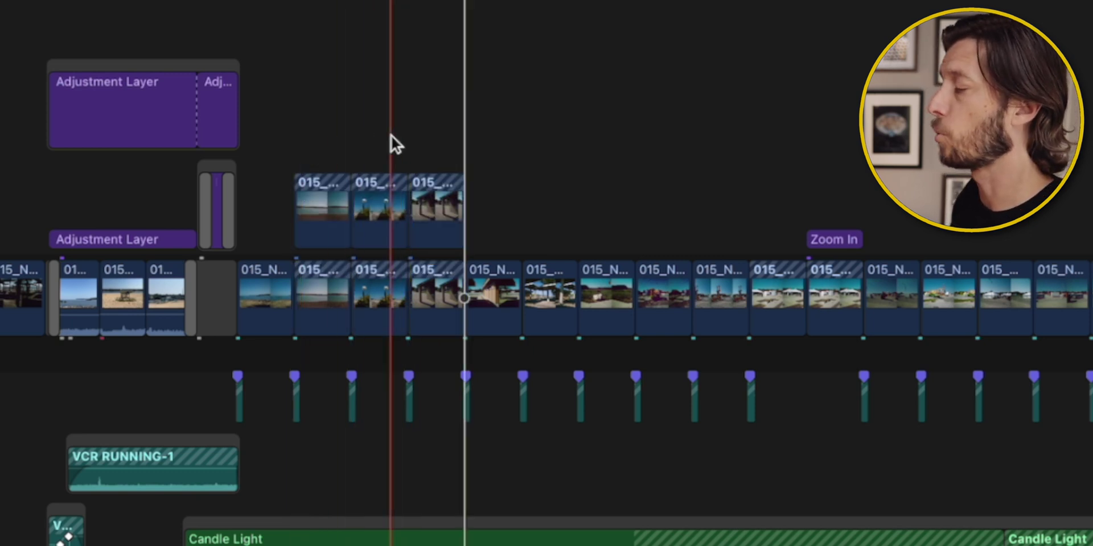
pyautogui.moveTo(337, 137); pyautogui.dragTo(453, 192)
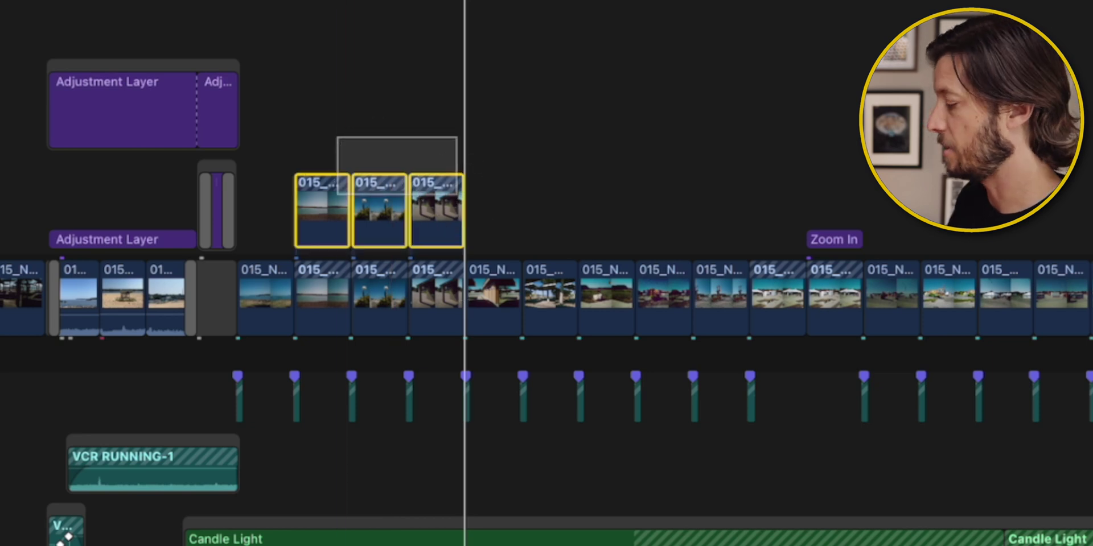
pyautogui.press('alt+super+Down')
# - Try an Option-drag copy, undo it, reselect the three clips, and park the playhead at the first
pyautogui.moveTo(319, 225); pyautogui.dragTo(438, 288)
pyautogui.moveTo(326, 290); pyautogui.dragTo(329, 165)
pyautogui.press('super+z')
pyautogui.moveTo(309, 207); pyautogui.dragTo(383, 237)
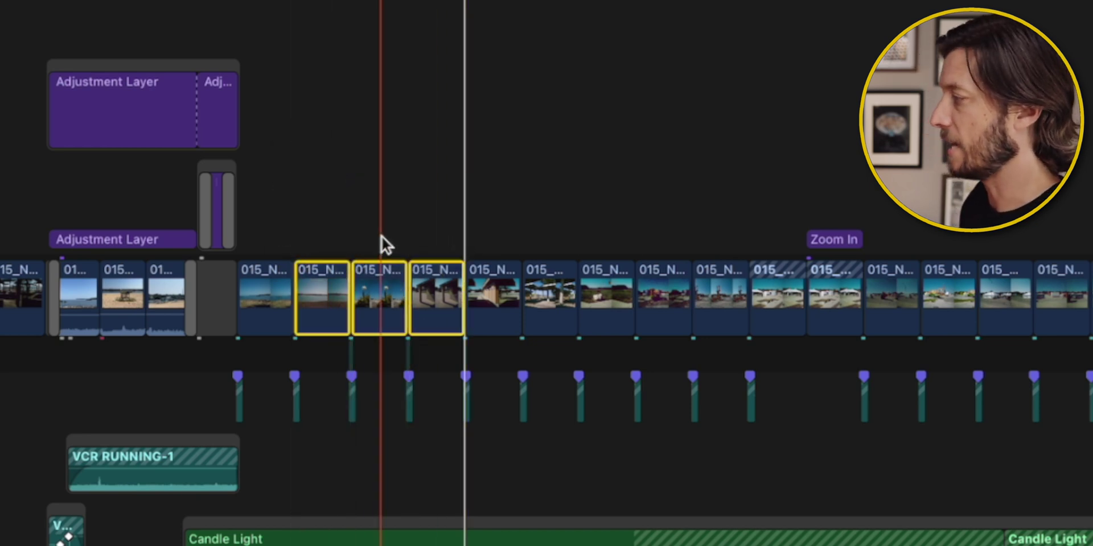
pyautogui.press('j')
pyautogui.press('space')
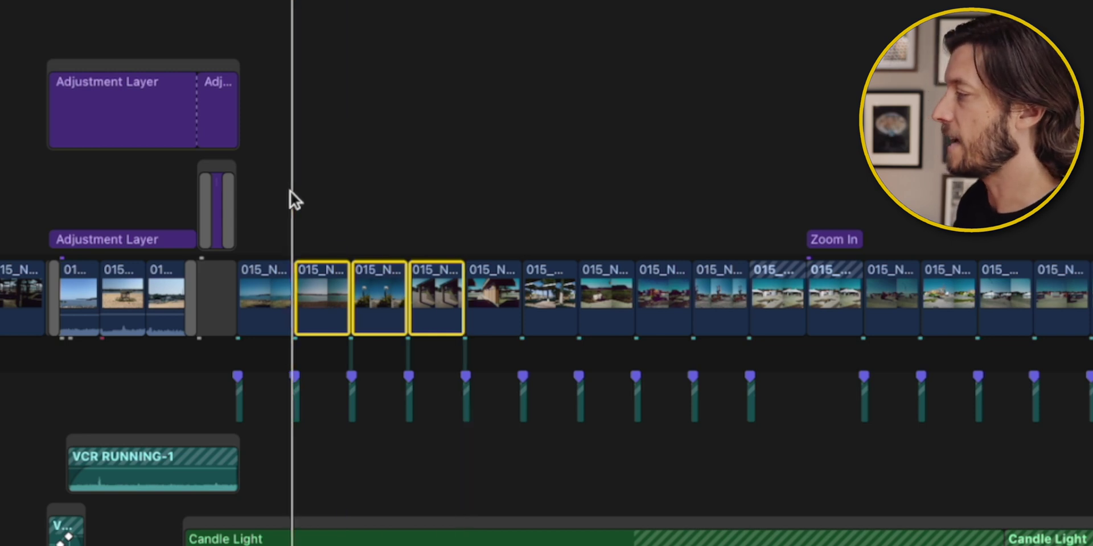
# - Paste the three 015_N beach stills as connected clips above their originals at the playhead
pyautogui.hotkey('alt', 'v')
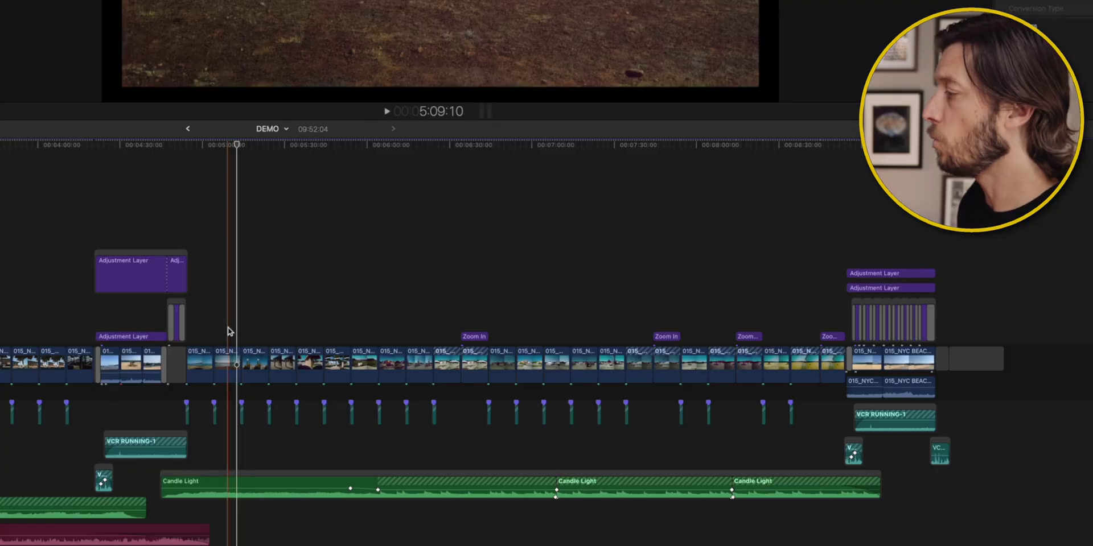
# - Place copies of the three 015_N beach stills as connected clips beyond the DEMO edit's end, near 10:22:04
pyautogui.moveTo(227, 327); pyautogui.dragTo(269, 359)
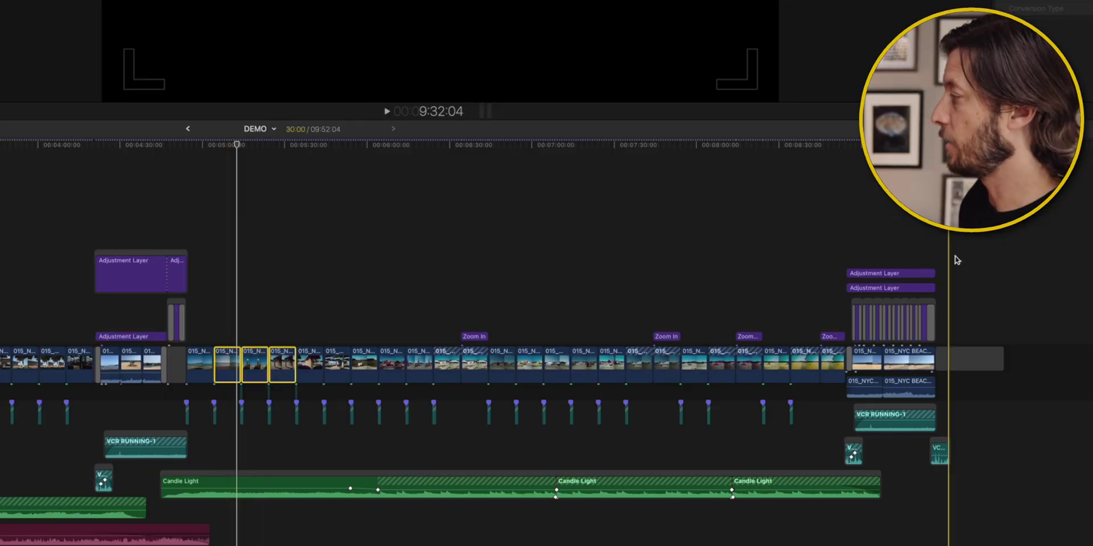
pyautogui.hscroll(5, 986, 268)
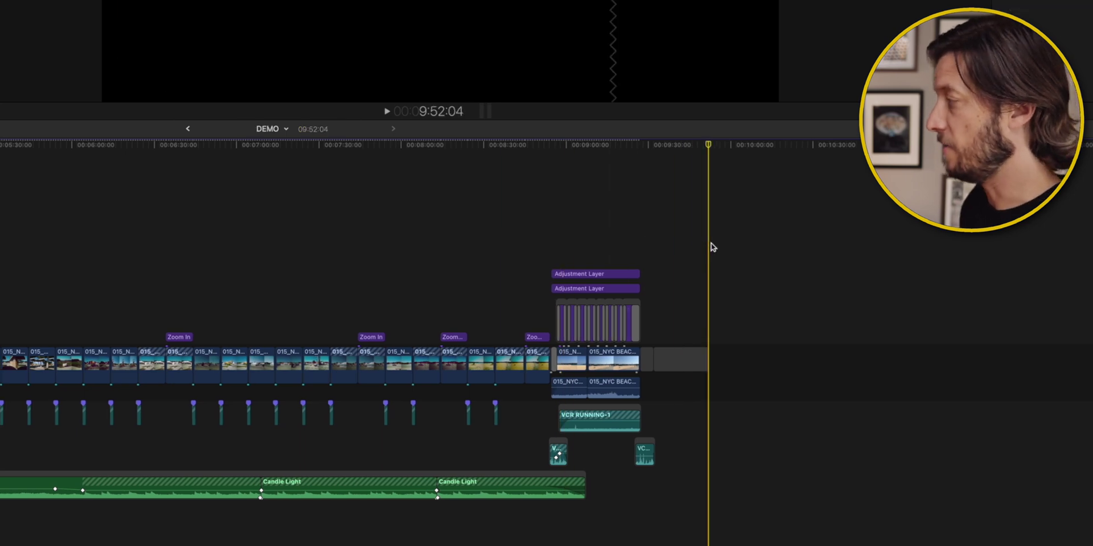
pyautogui.press('super+v')
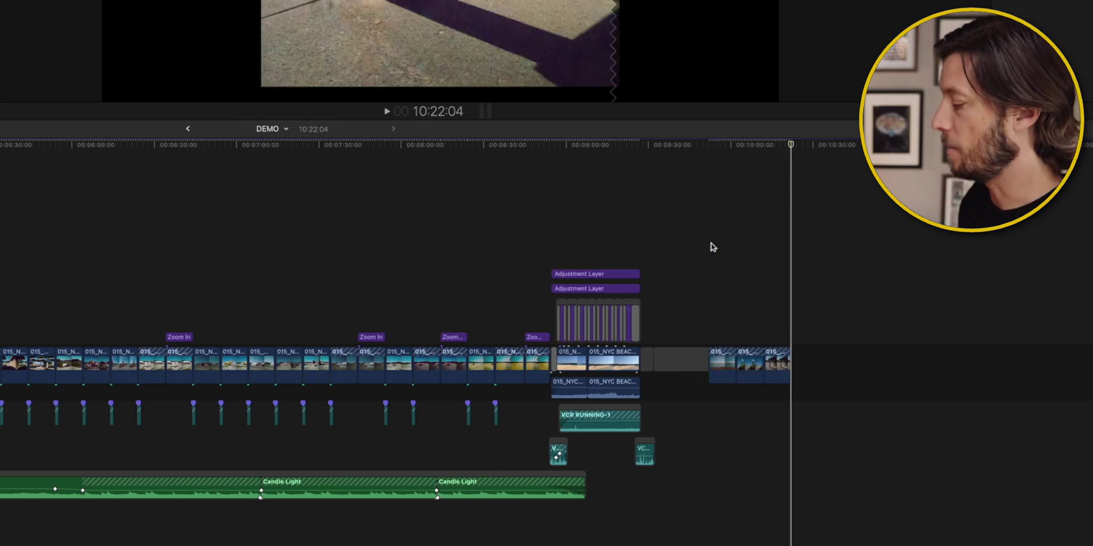
pyautogui.press('super+z')
pyautogui.hotkey('alt', 'v')
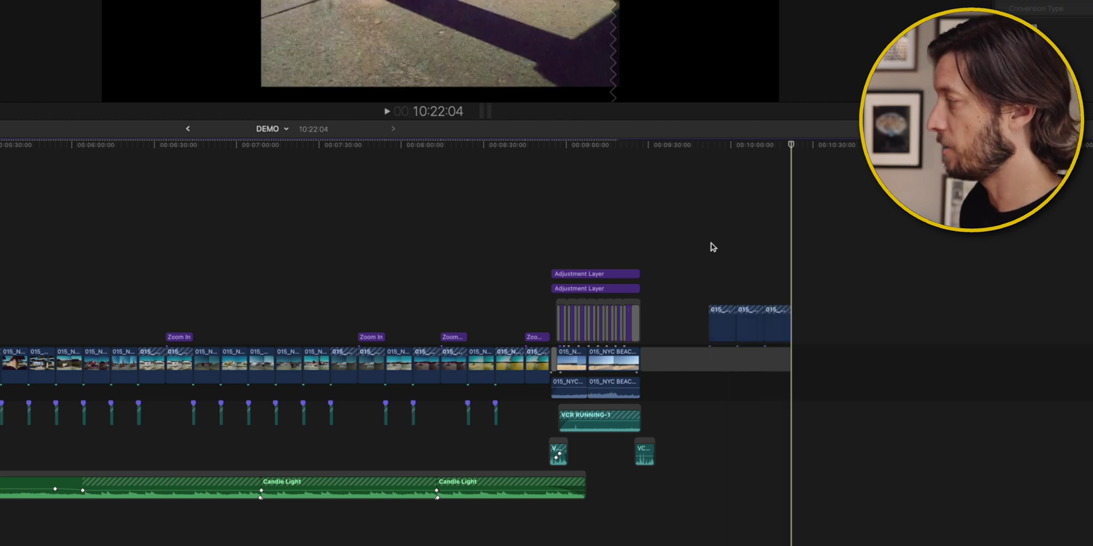